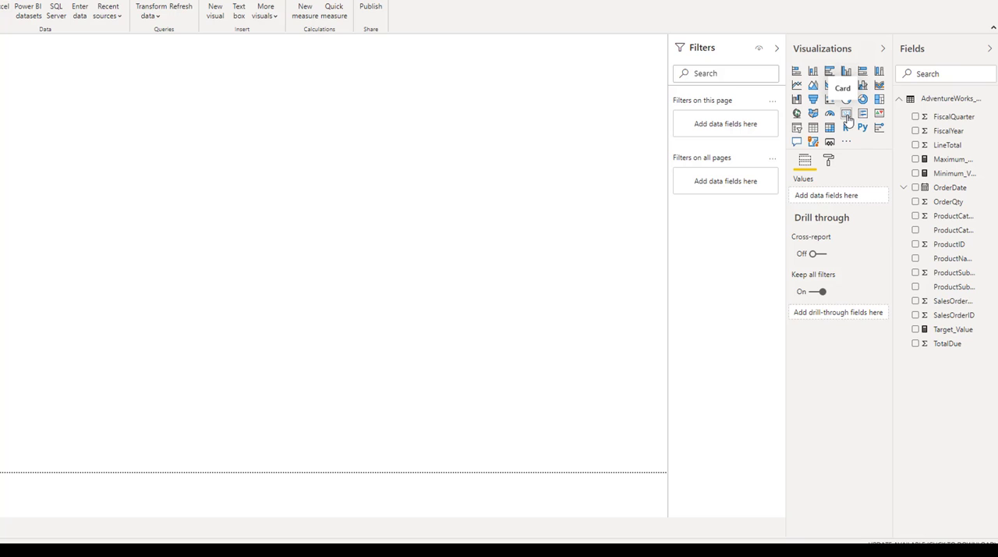
Step: Add a card visual showing LineTotal and place it along the page's upper edge, with free space on its right
click(848, 117)
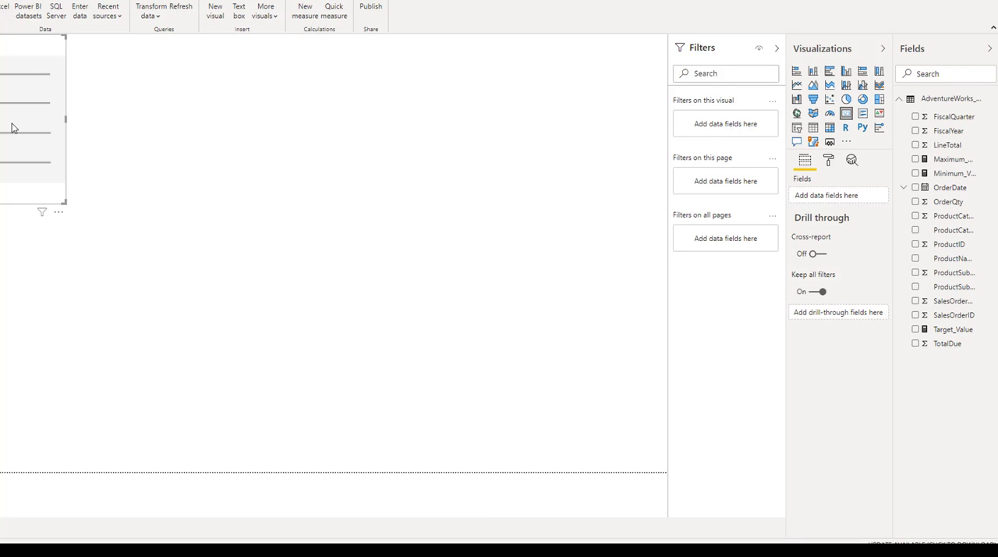
drag(21, 122, 622, 122)
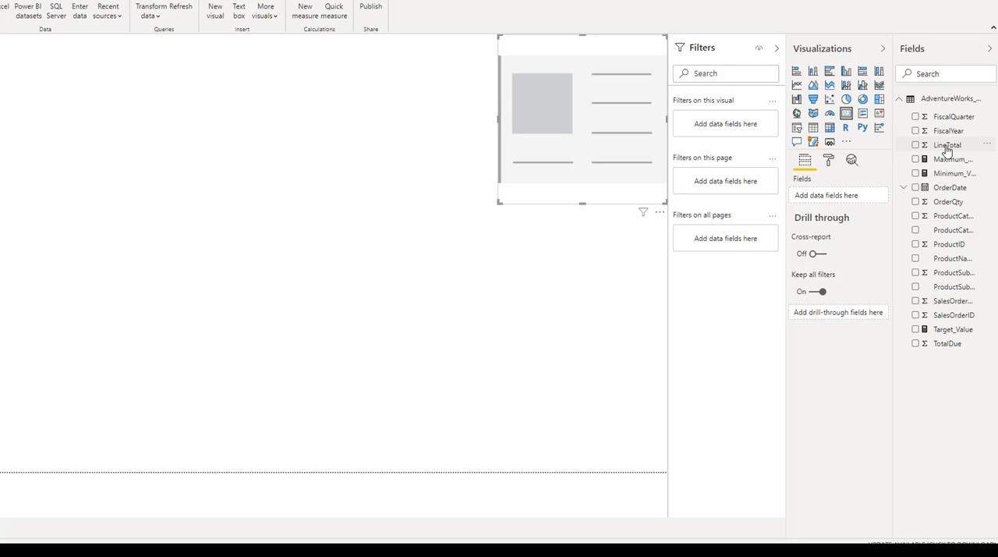
drag(945, 149, 845, 202)
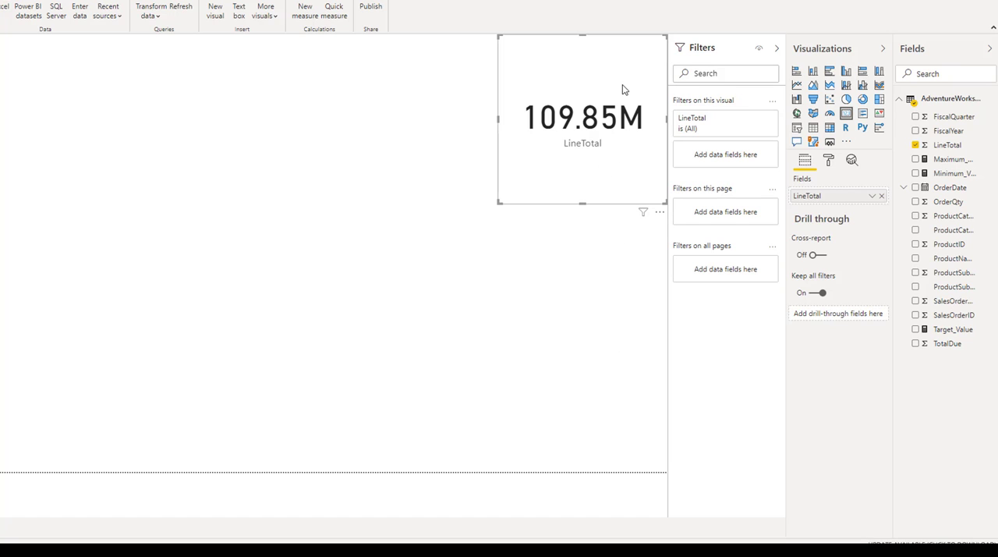
drag(621, 90, 281, 90)
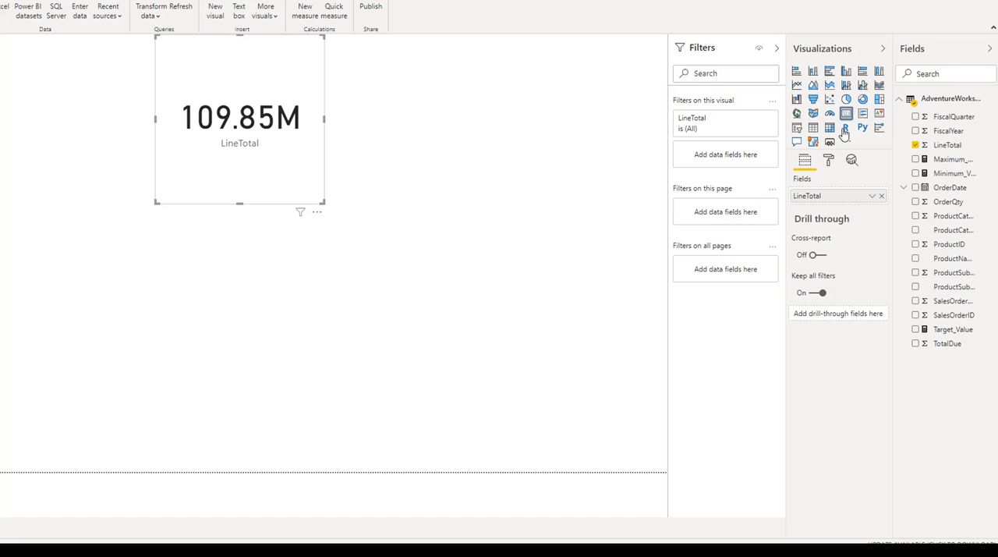
Step: Add a second card directly right of the LineTotal card and show the ProductSubCatName field in it
click(621, 176)
click(846, 113)
drag(65, 320, 429, 93)
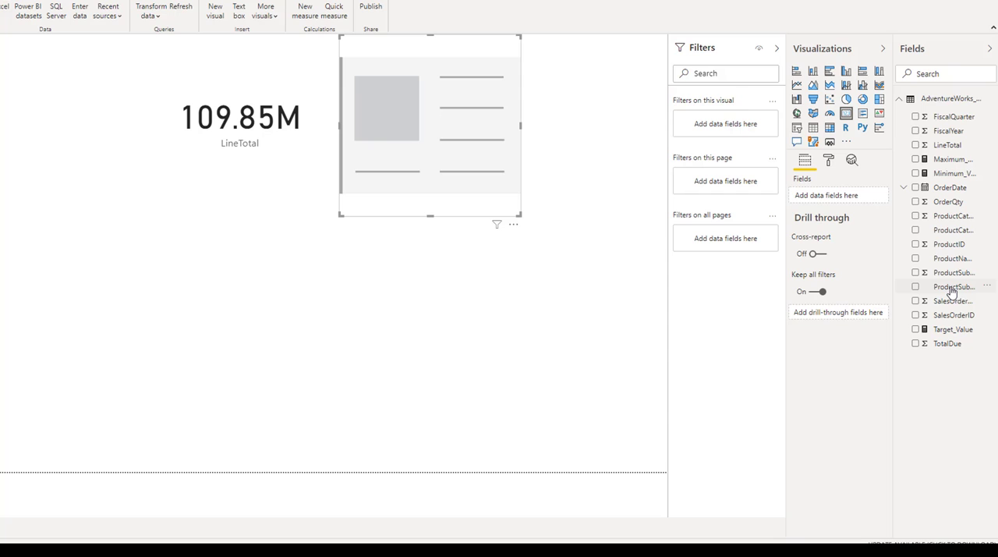
drag(952, 289, 850, 197)
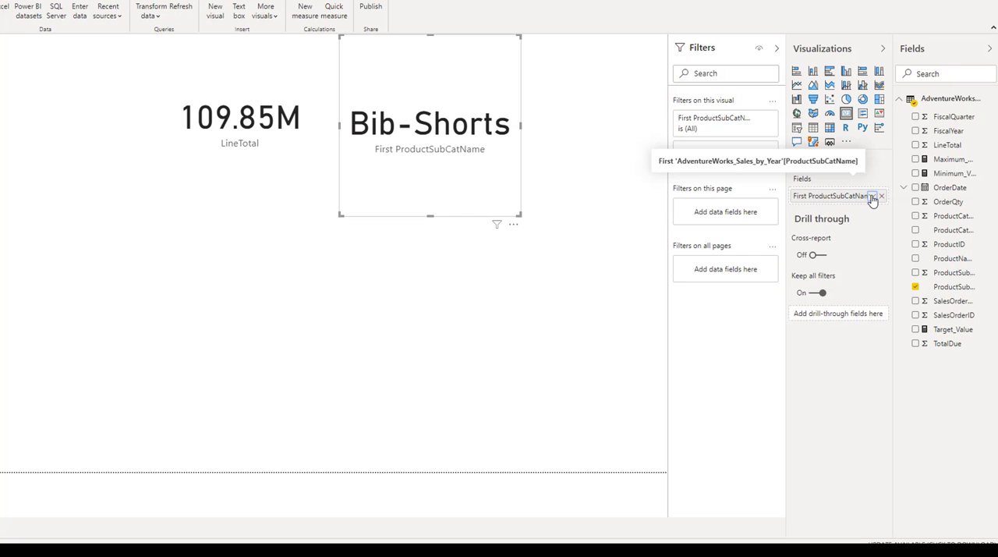
Step: Switch the ProductSubCatName card's summarization to Last, to Count (Distinct), and back to First
click(873, 196)
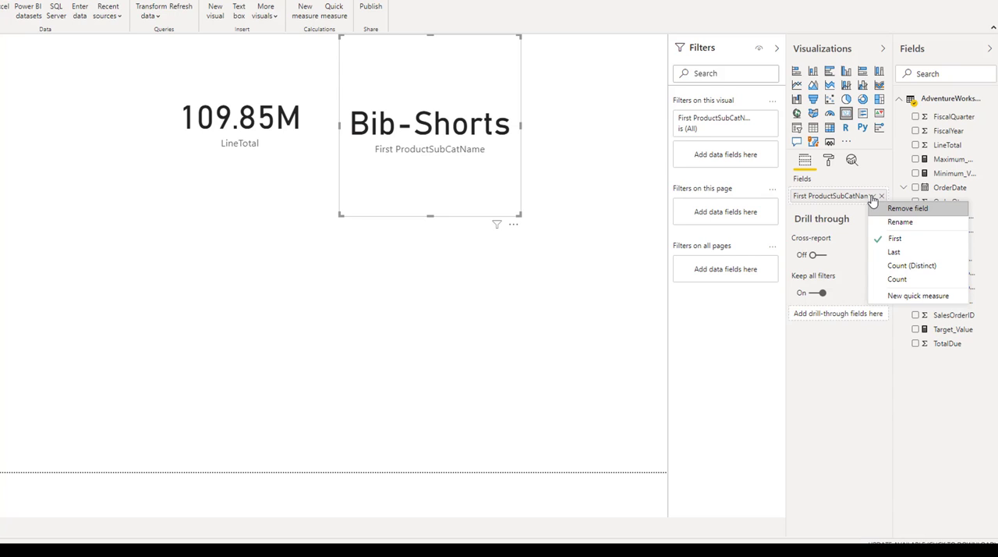
click(895, 251)
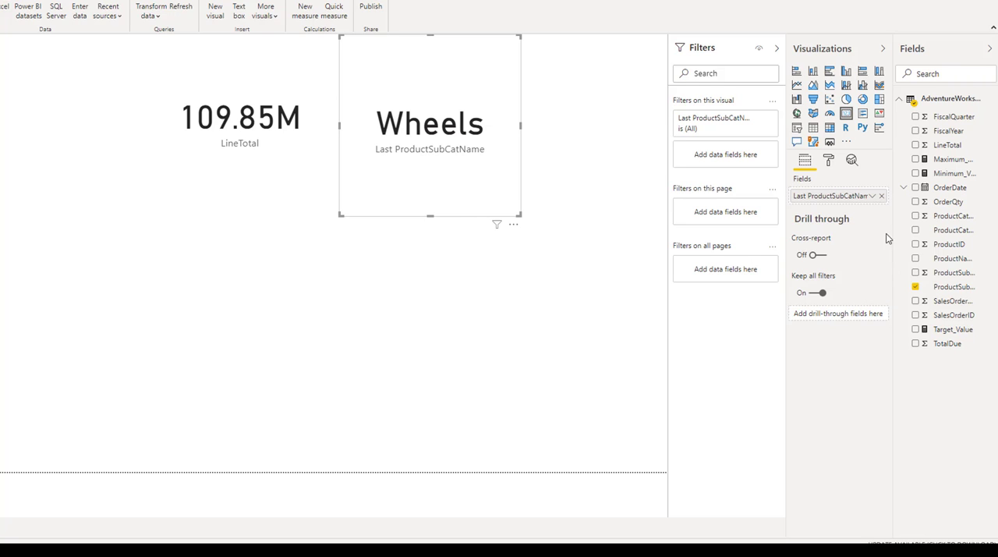
click(873, 198)
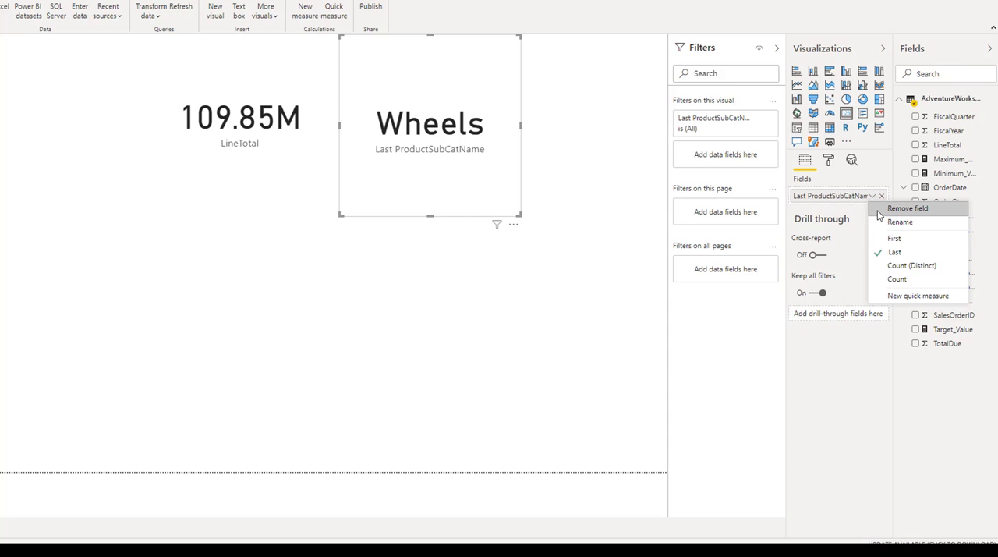
click(903, 269)
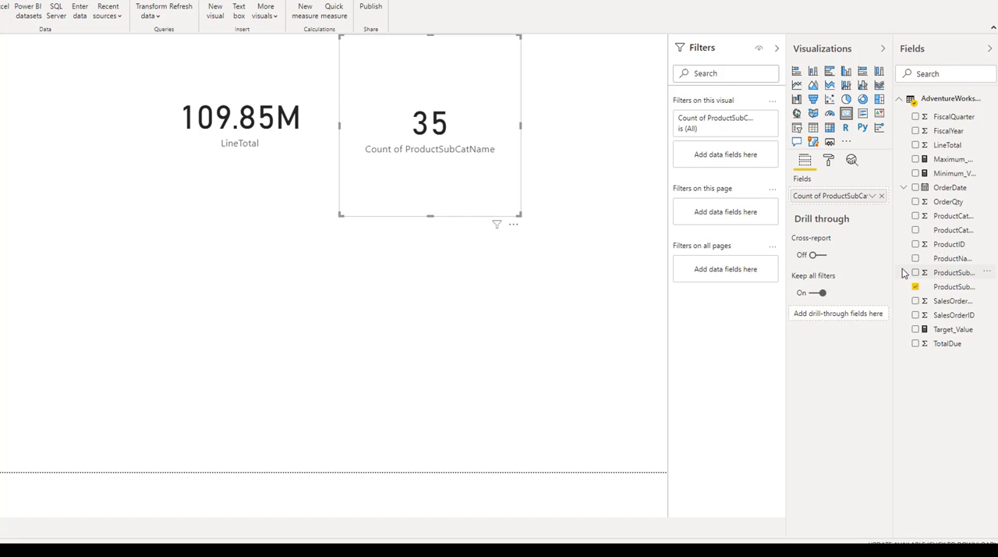
click(872, 198)
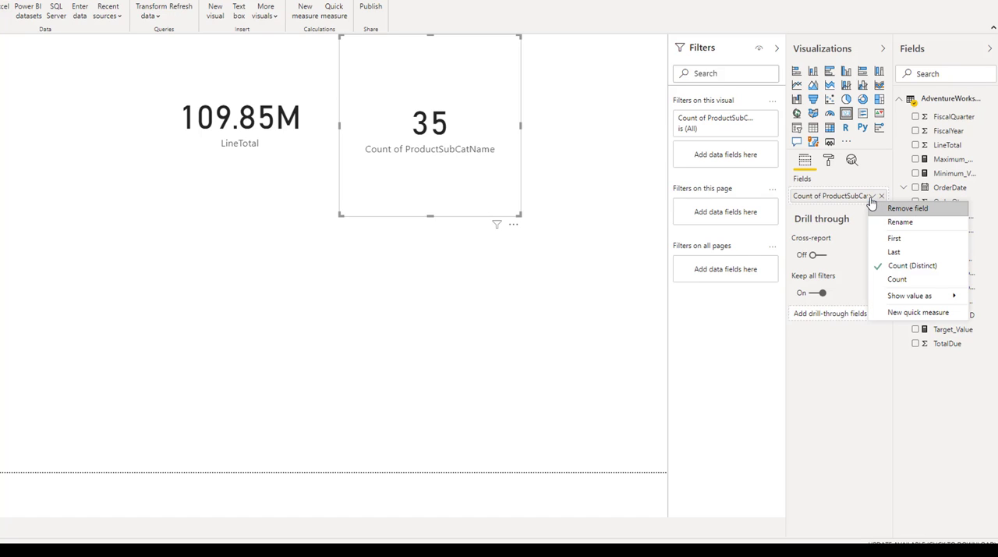
click(896, 237)
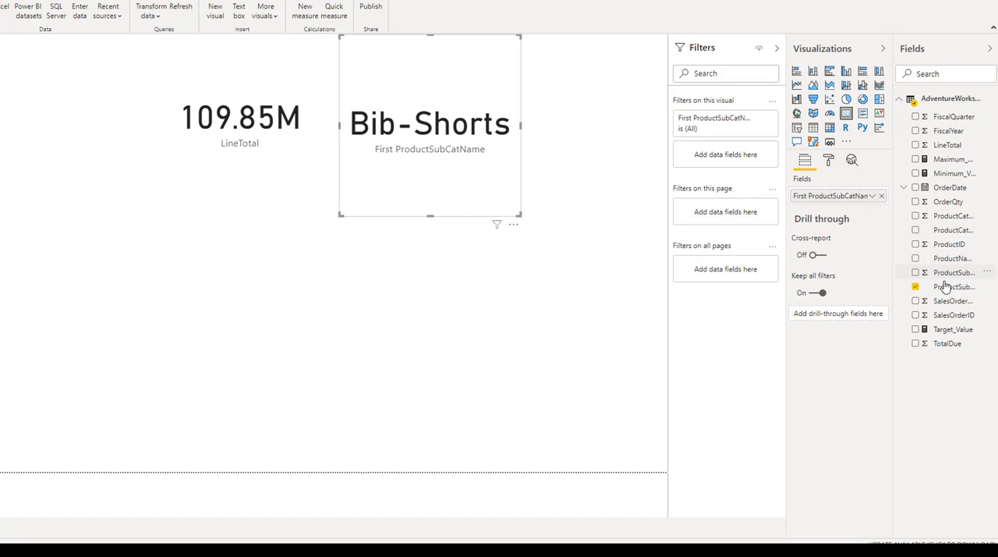
Step: Filter the subcategory card by ProductSubCatName with a Top N filter showing the top 1 item by LineTotal
drag(946, 287, 722, 156)
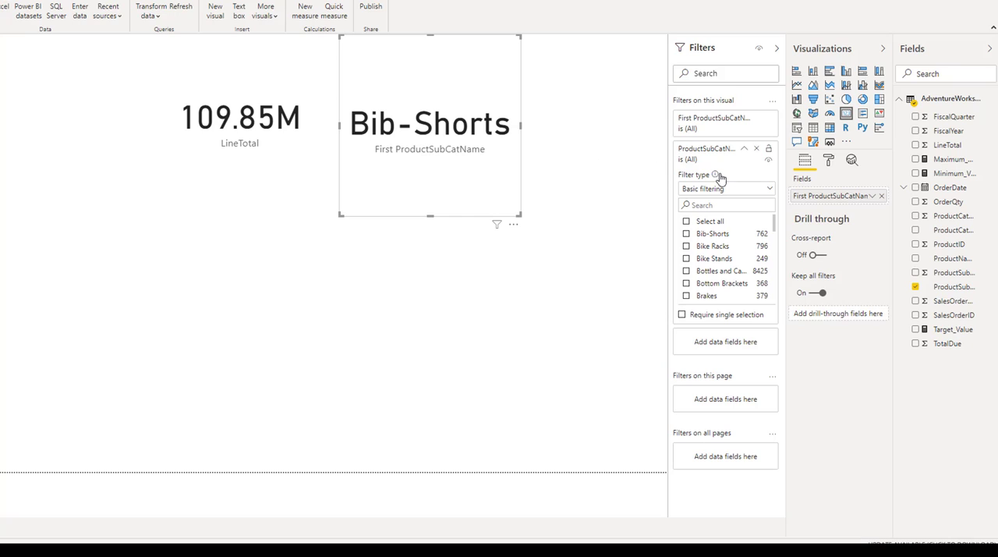
click(770, 191)
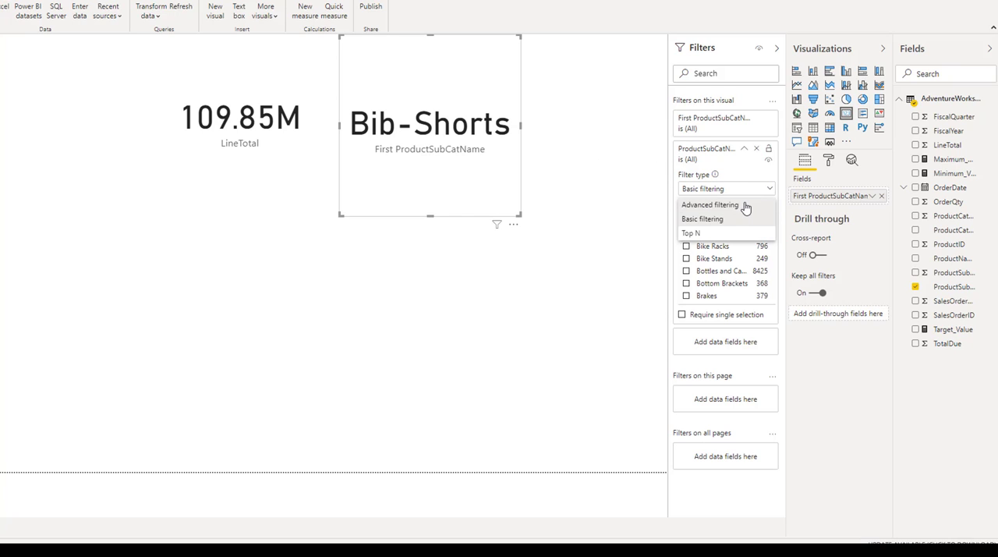
click(710, 236)
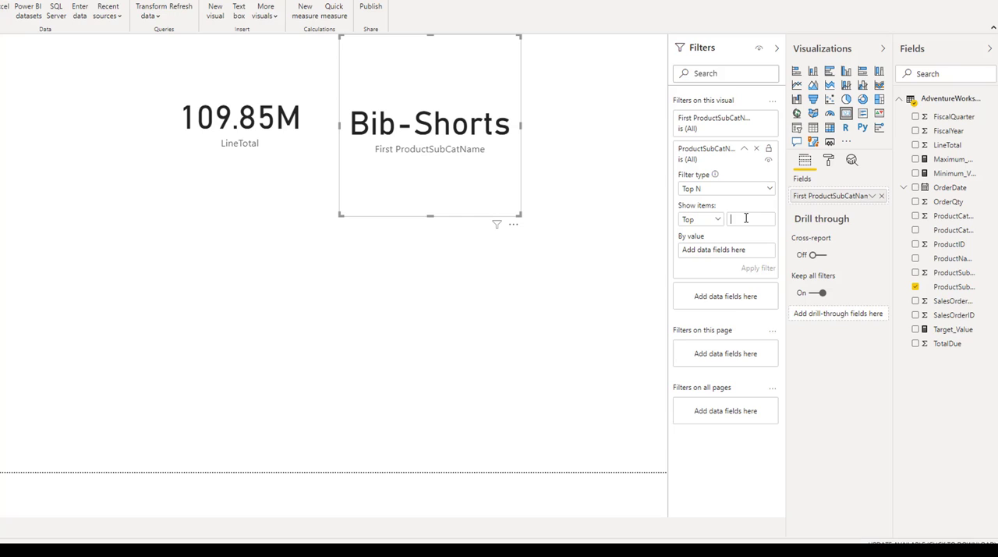
click(717, 219)
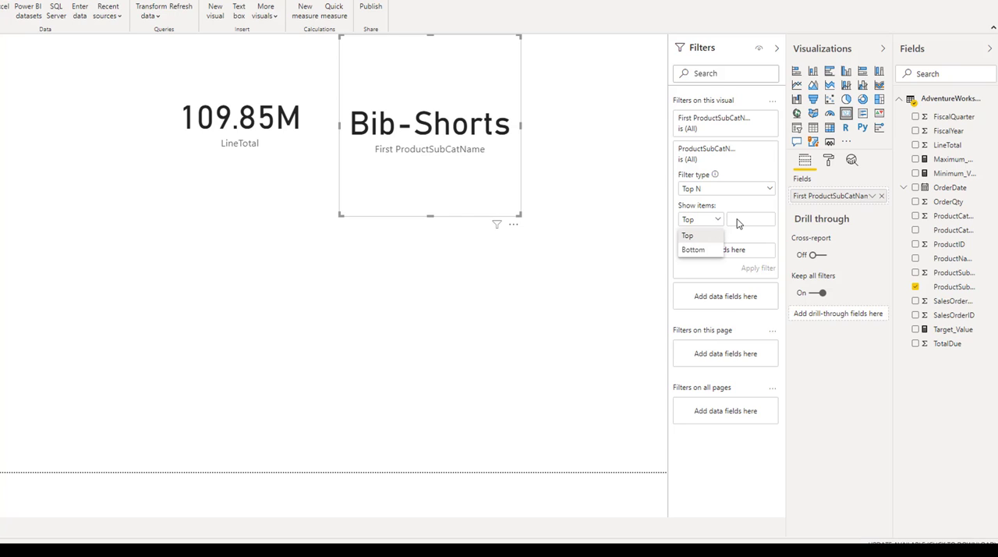
click(737, 219)
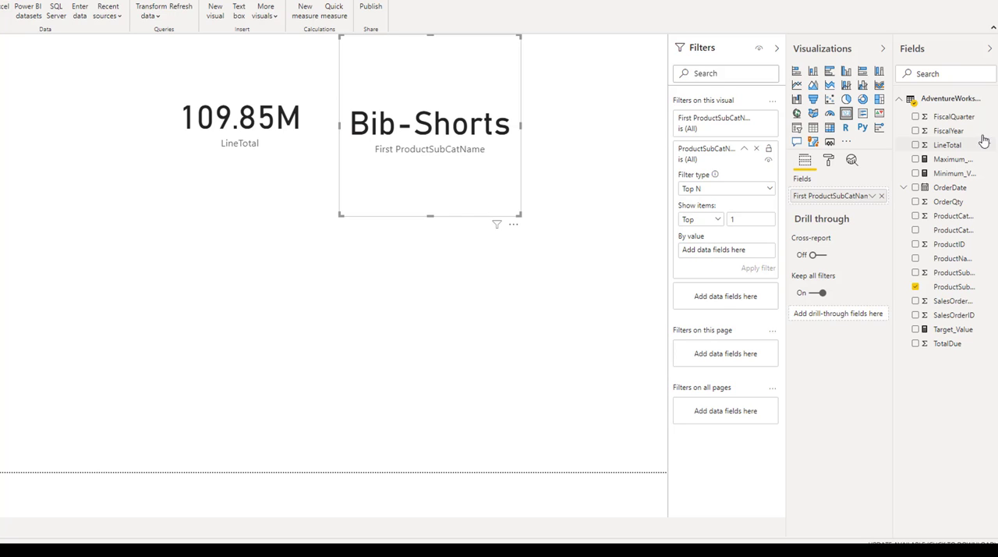
drag(946, 145, 724, 250)
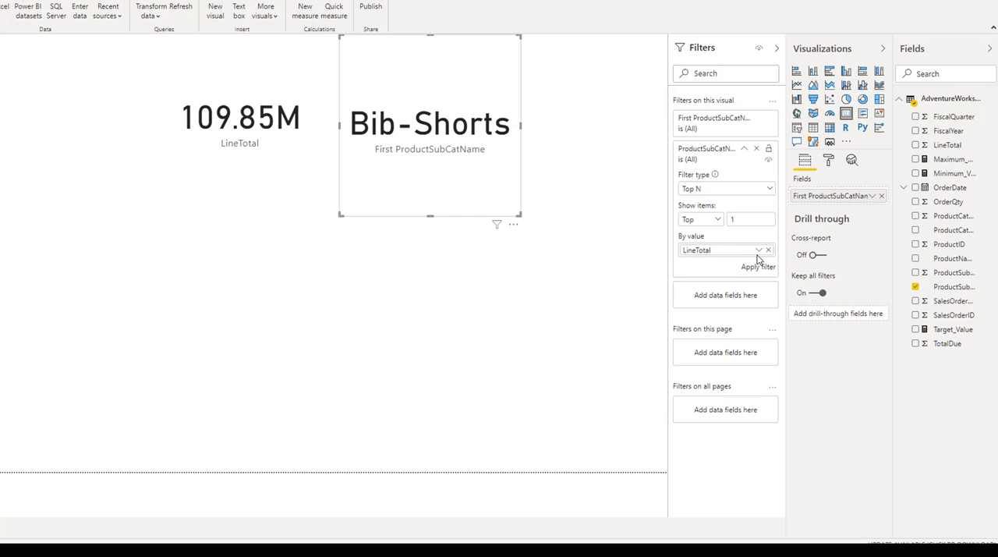
click(758, 267)
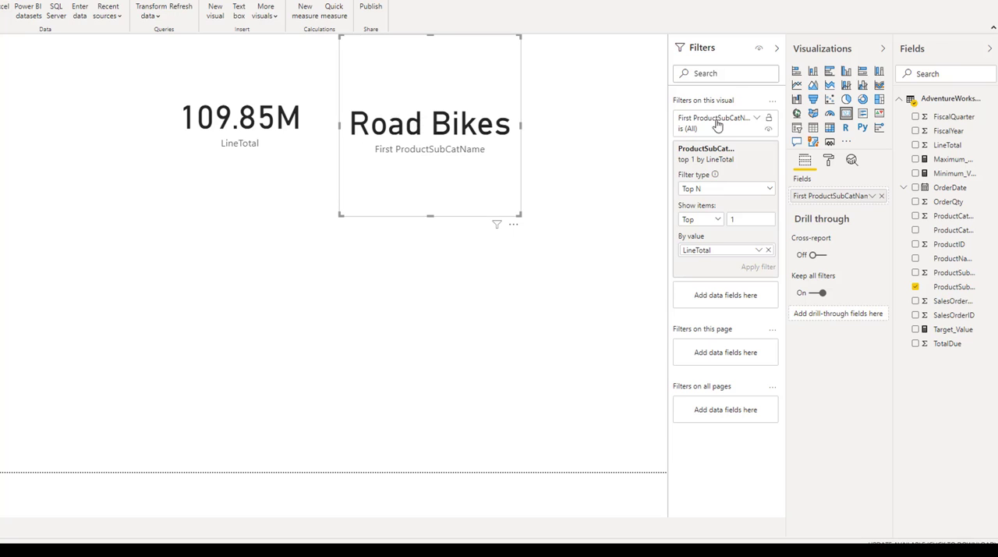
Step: Add a third card showing OrderDate, shifting the two existing cards left so all three sit in one row
click(578, 186)
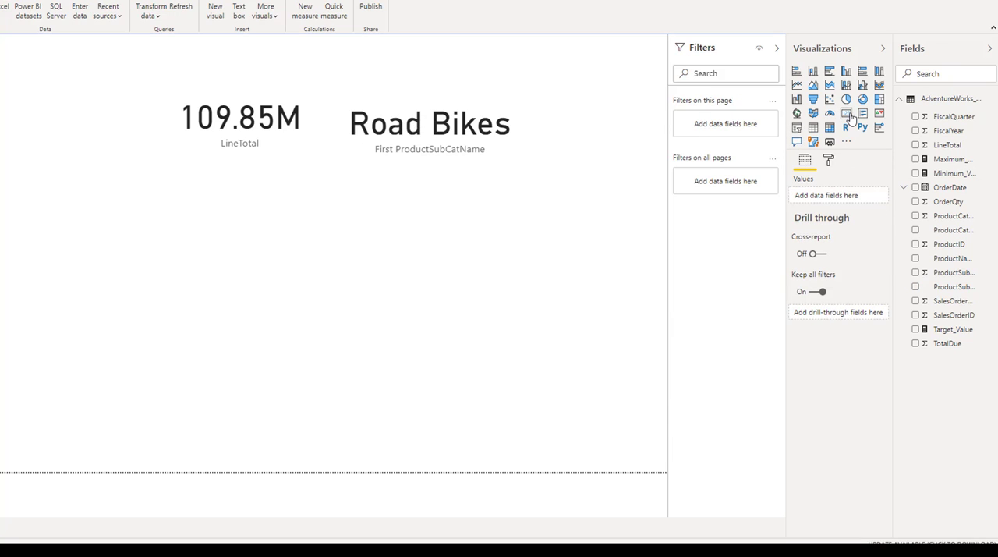
click(846, 113)
drag(27, 341, 536, 291)
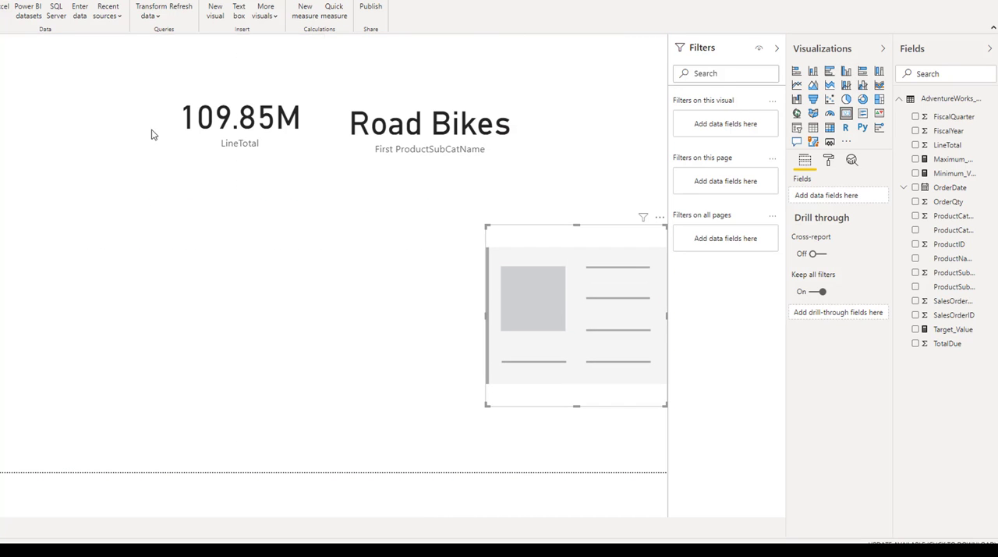
drag(218, 103, 158, 103)
drag(372, 108, 307, 102)
drag(565, 234, 593, 84)
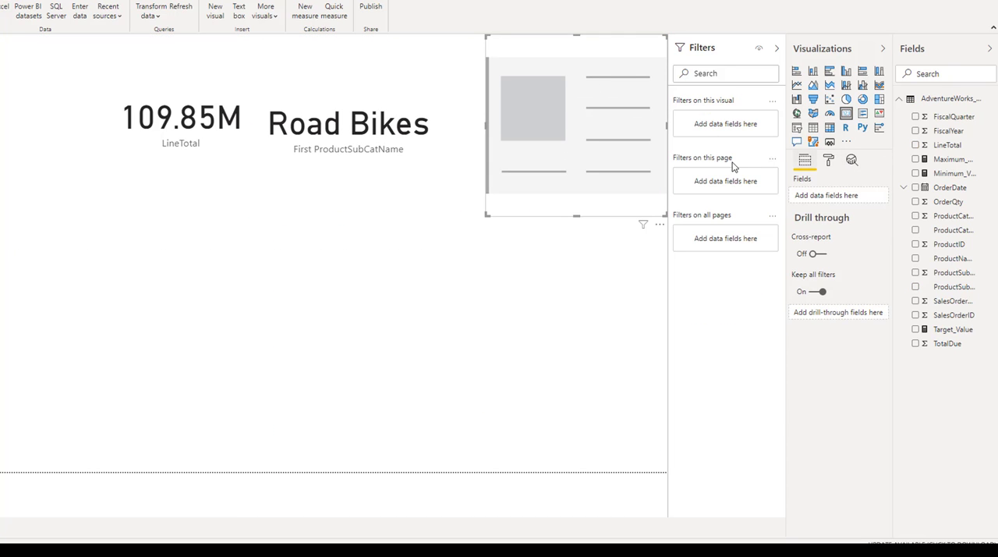
drag(944, 191, 831, 201)
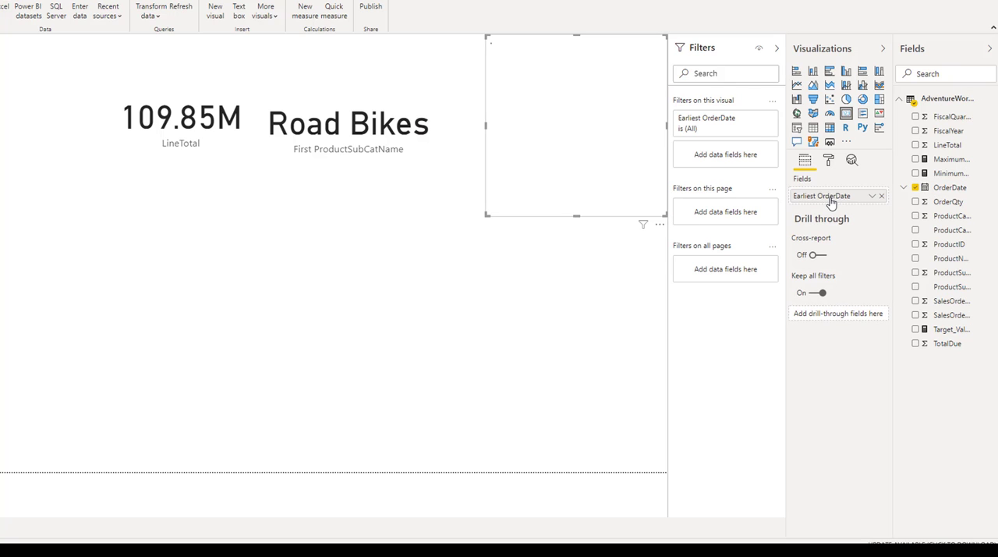
Step: Switch the OrderDate card's summarization to Latest and back to Earliest
click(871, 197)
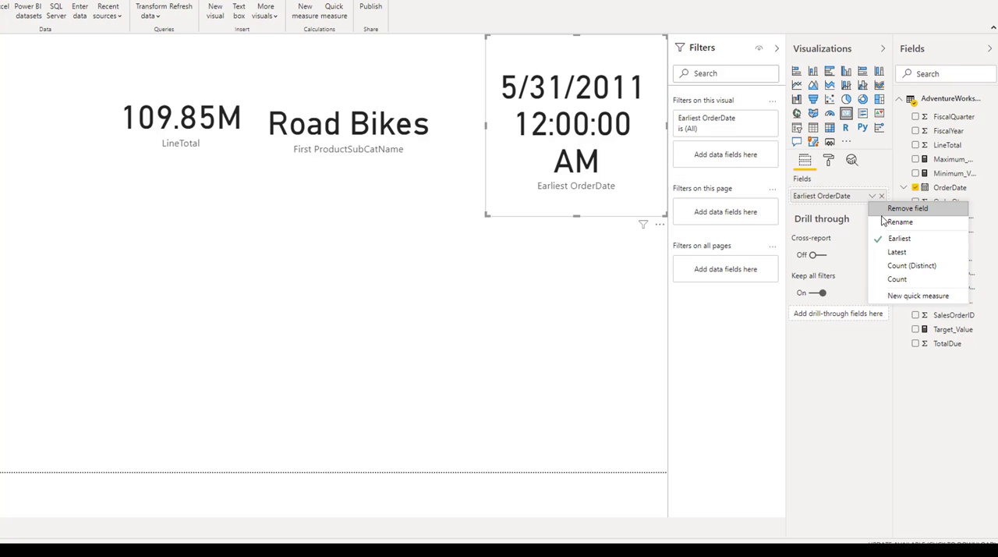
click(894, 251)
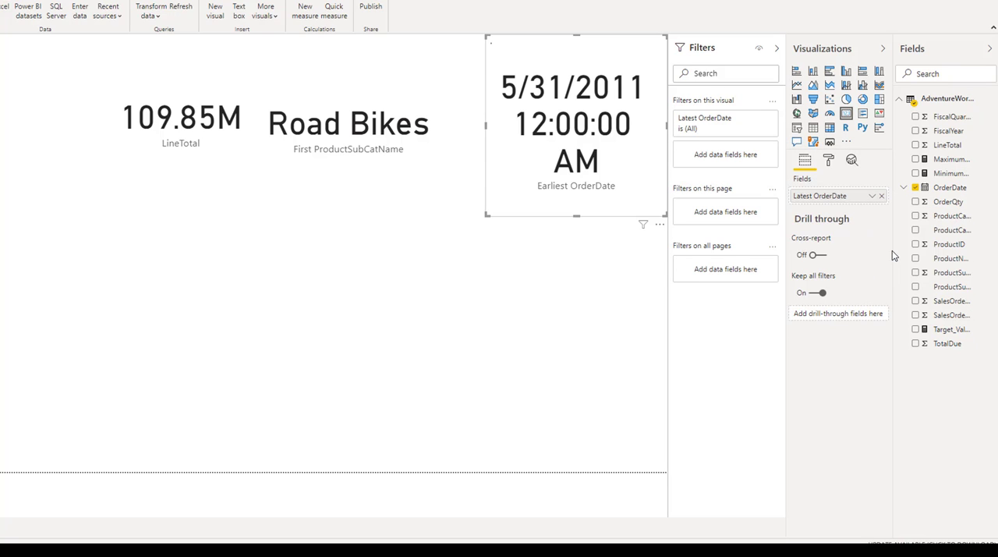
click(869, 197)
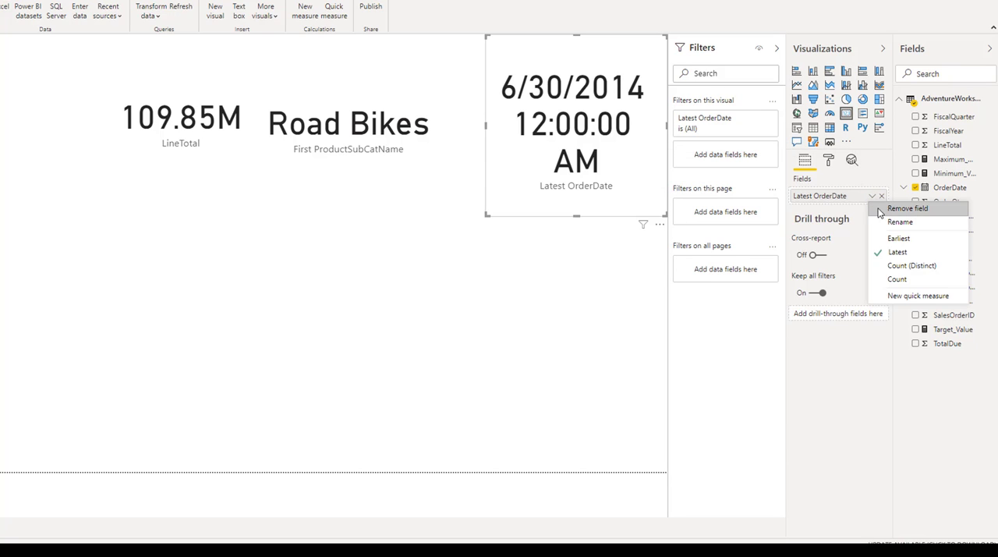
click(897, 238)
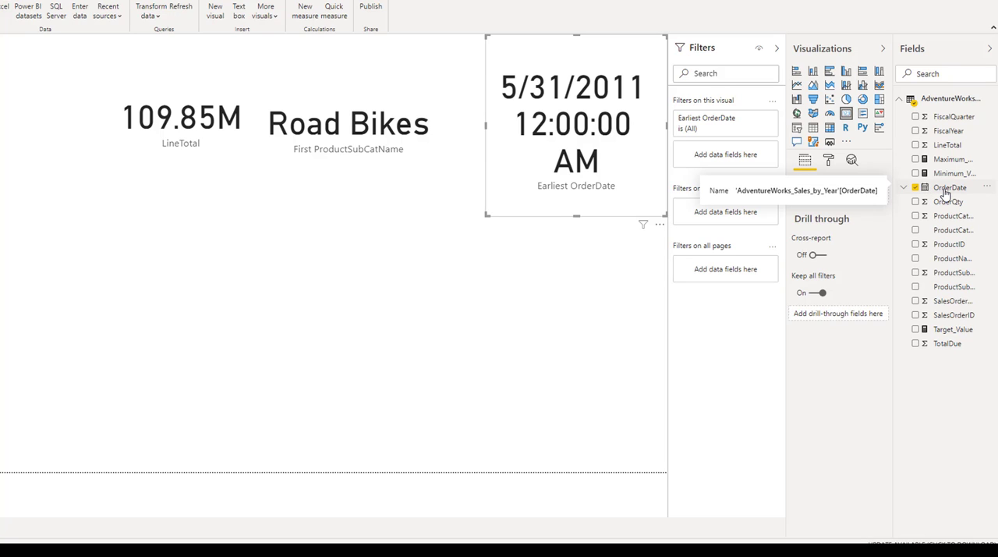
Step: Filter the date card by OrderDate with a Top N filter showing the top 1 item by LineTotal
drag(945, 193, 733, 162)
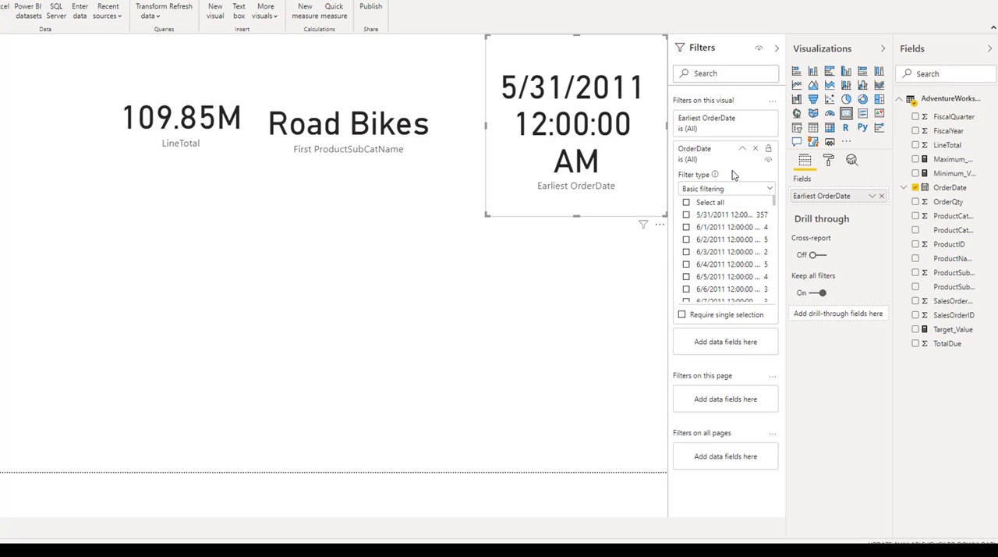
click(767, 195)
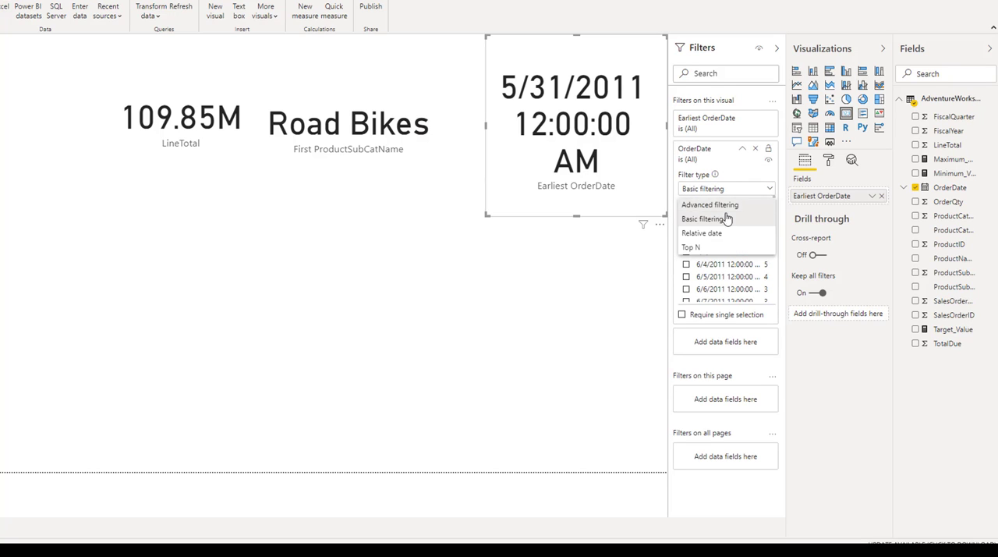
click(709, 249)
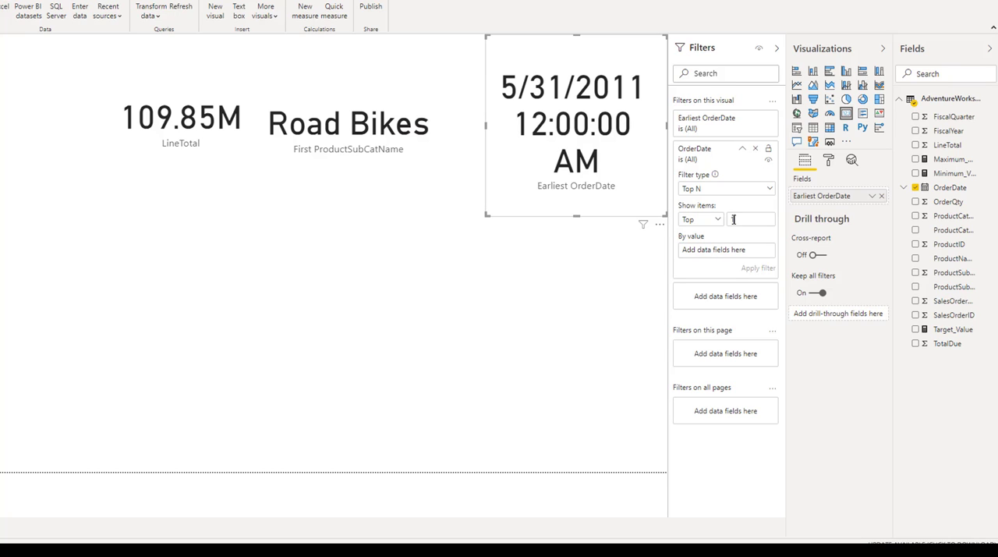
click(734, 219)
text(1)
drag(945, 146, 737, 263)
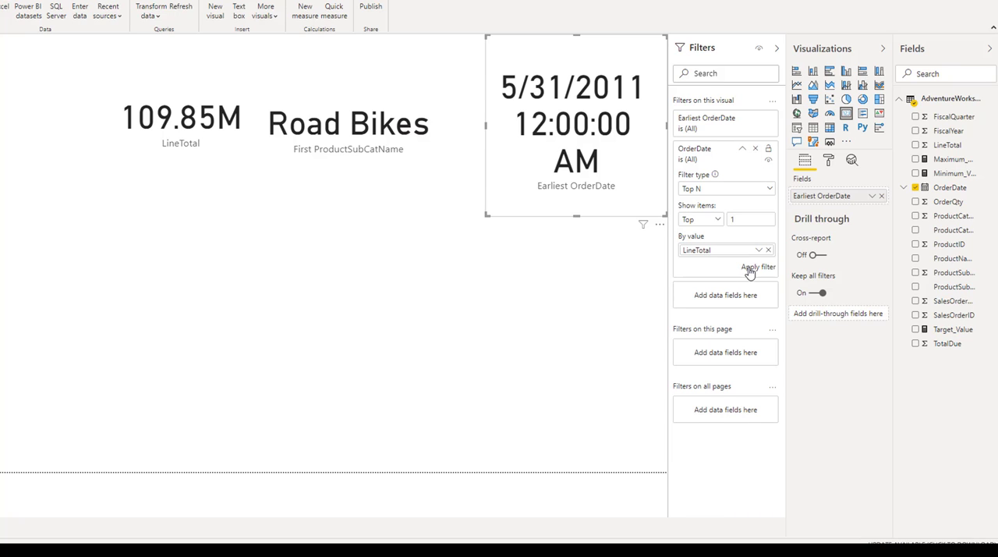
click(746, 268)
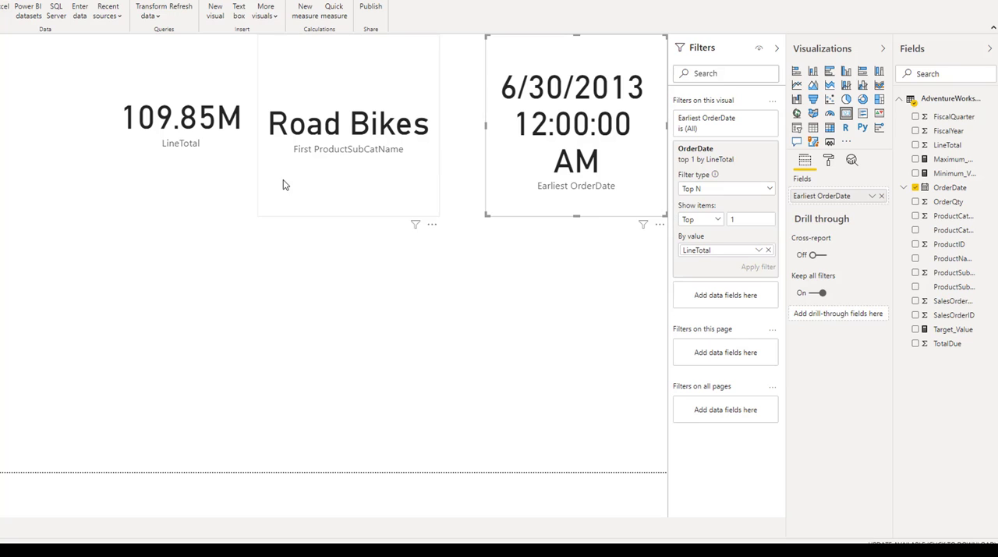
Step: Give the LineTotal card a border with the maximum corner radius and move it left, clear of the subcategory card
click(195, 173)
click(519, 164)
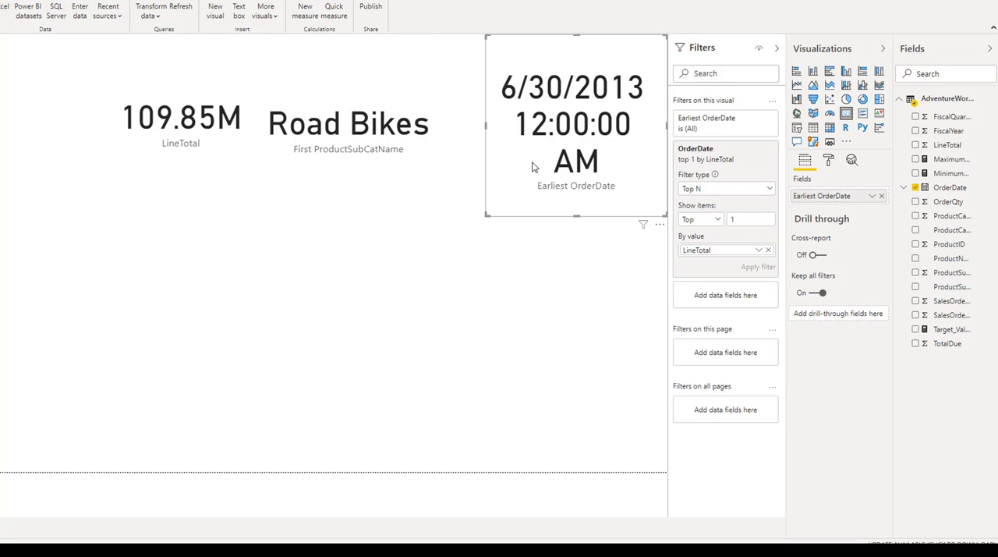
click(203, 179)
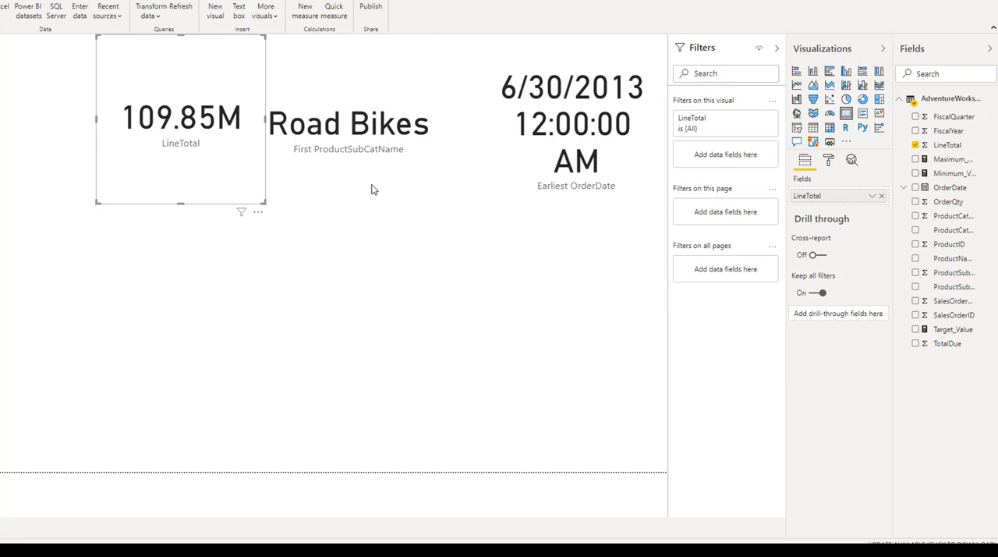
click(829, 166)
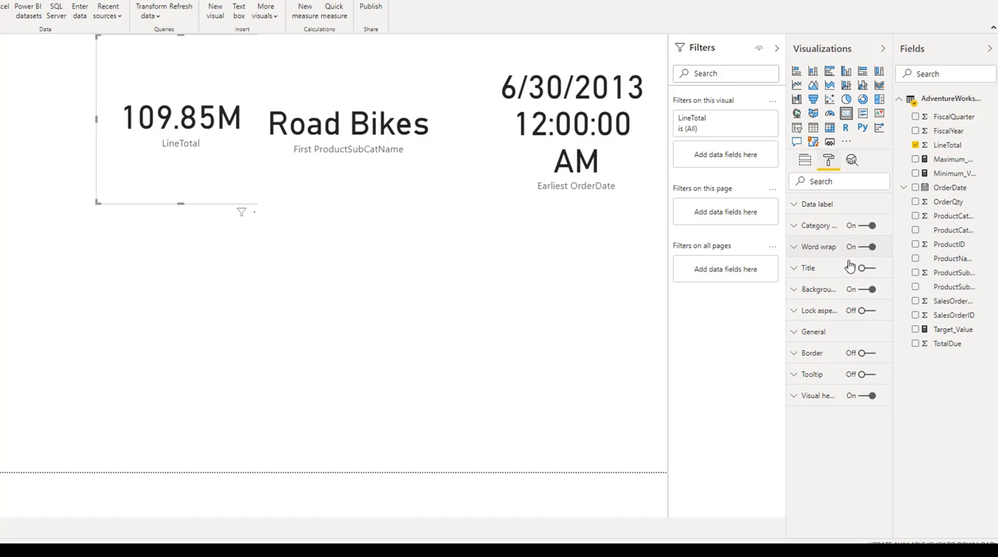
click(801, 355)
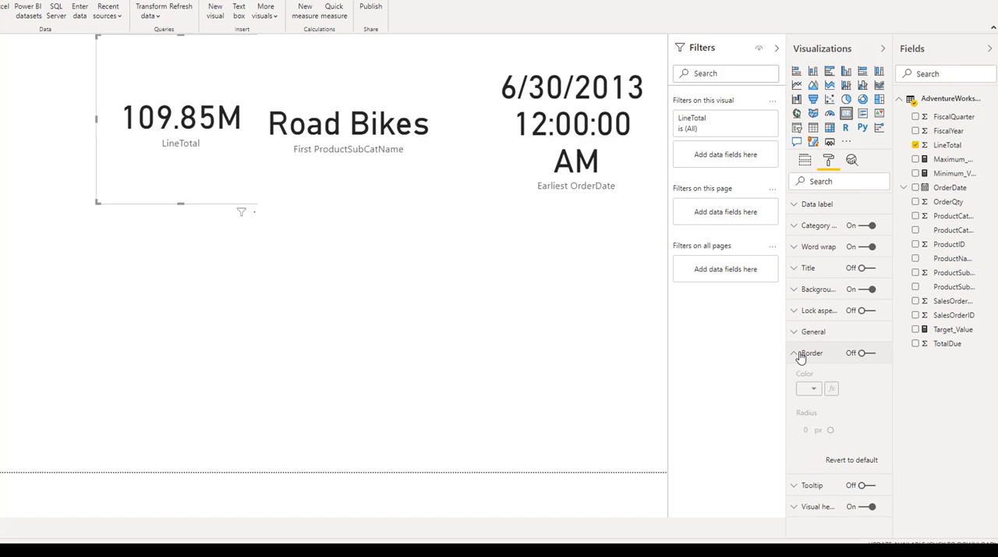
click(869, 353)
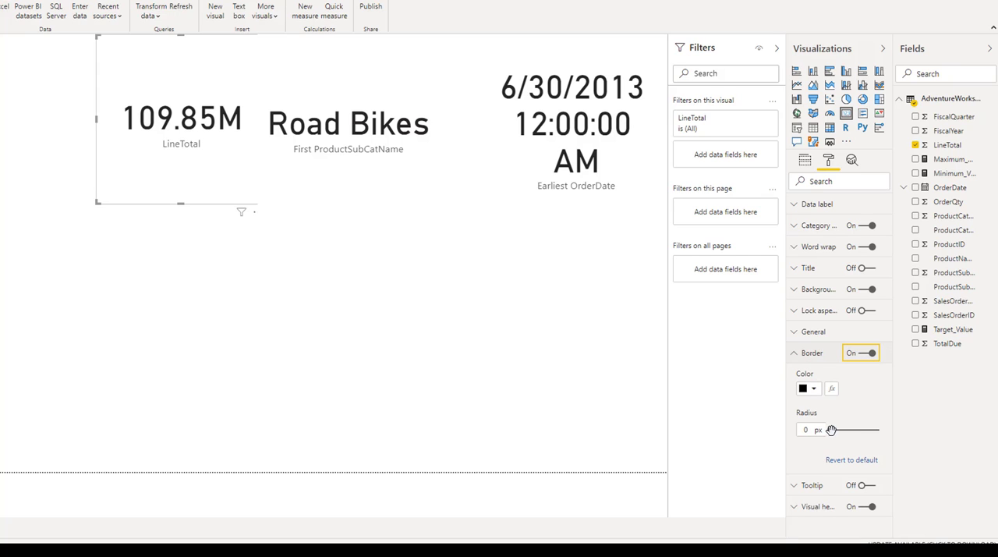
drag(831, 431, 878, 430)
click(509, 341)
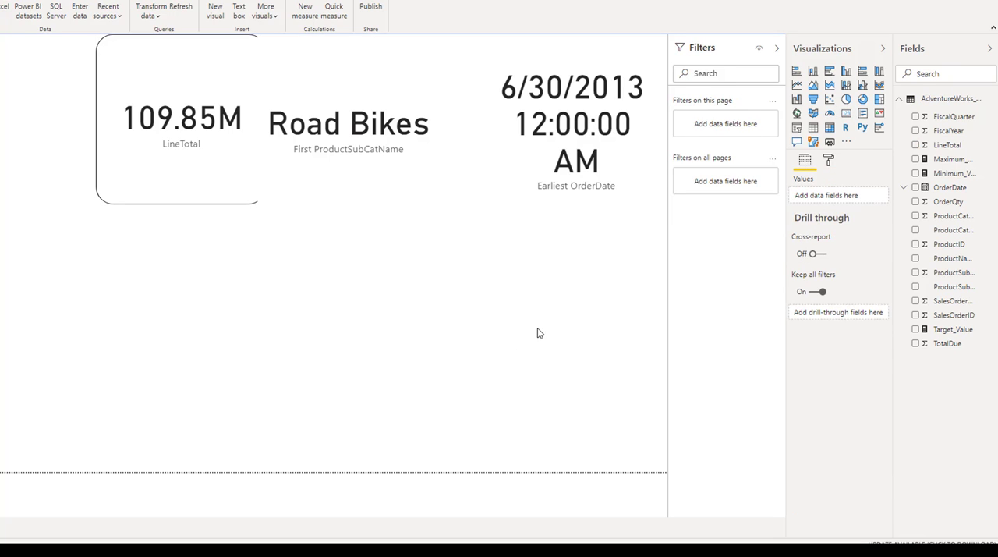
click(129, 84)
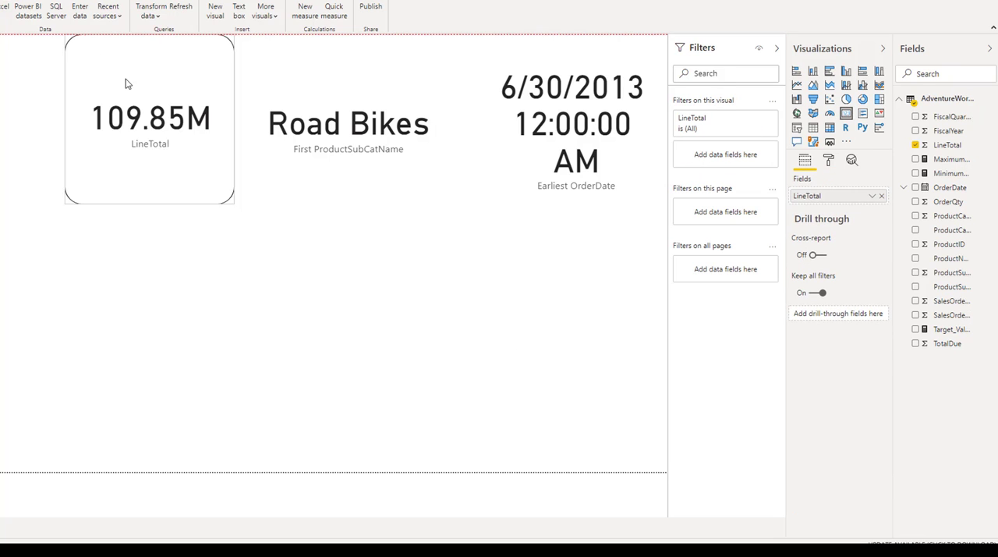
Step: Turn on a border for the subcategory card and set its corner radius to 30 px
click(312, 101)
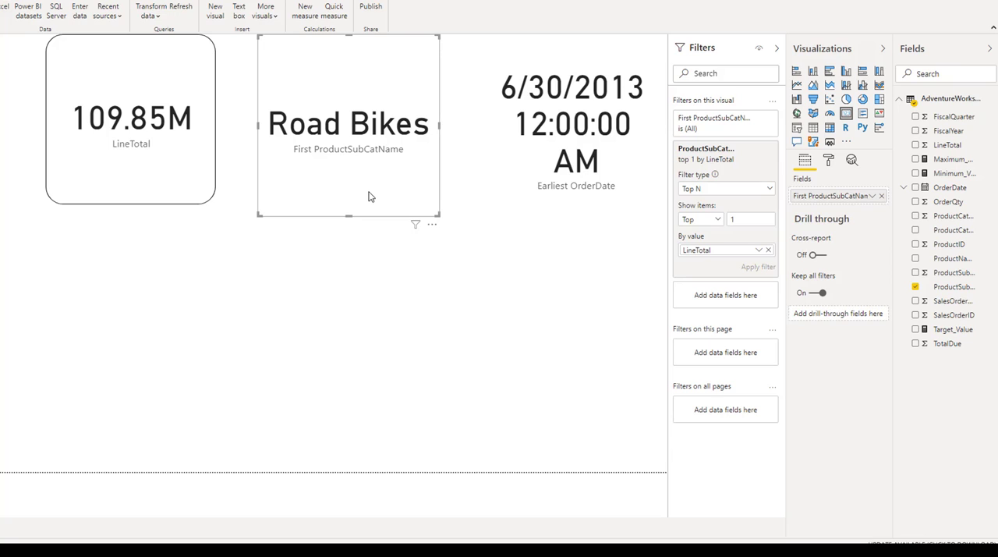
click(829, 160)
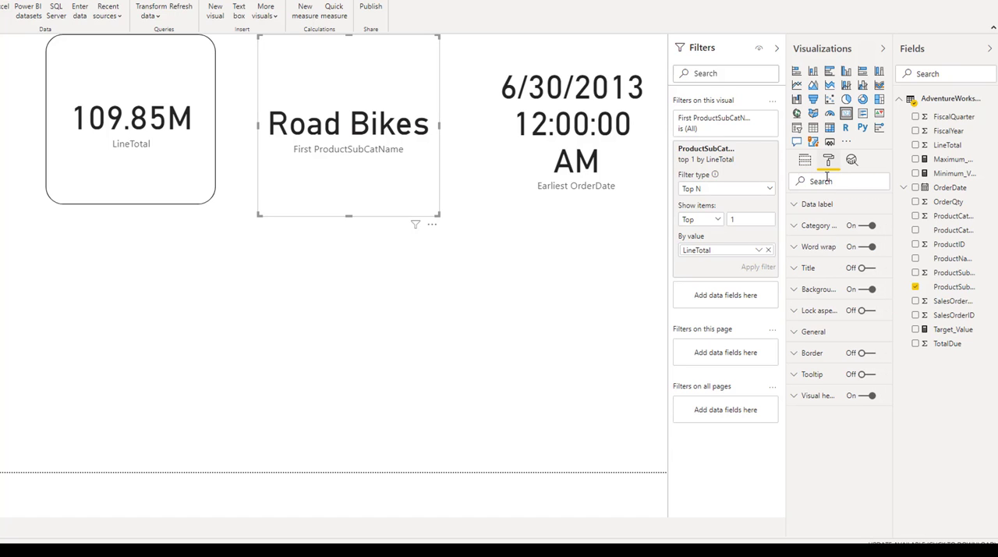
click(803, 353)
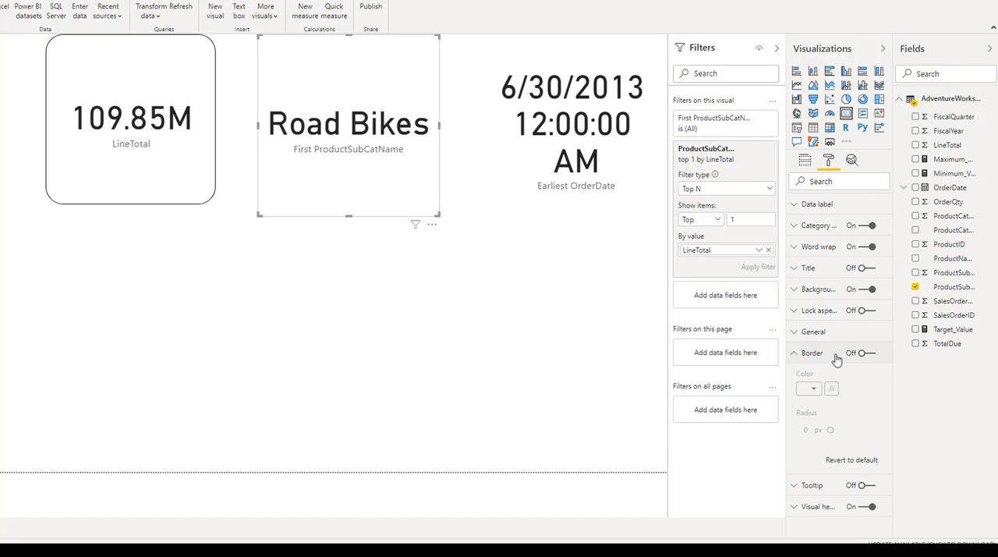
click(875, 355)
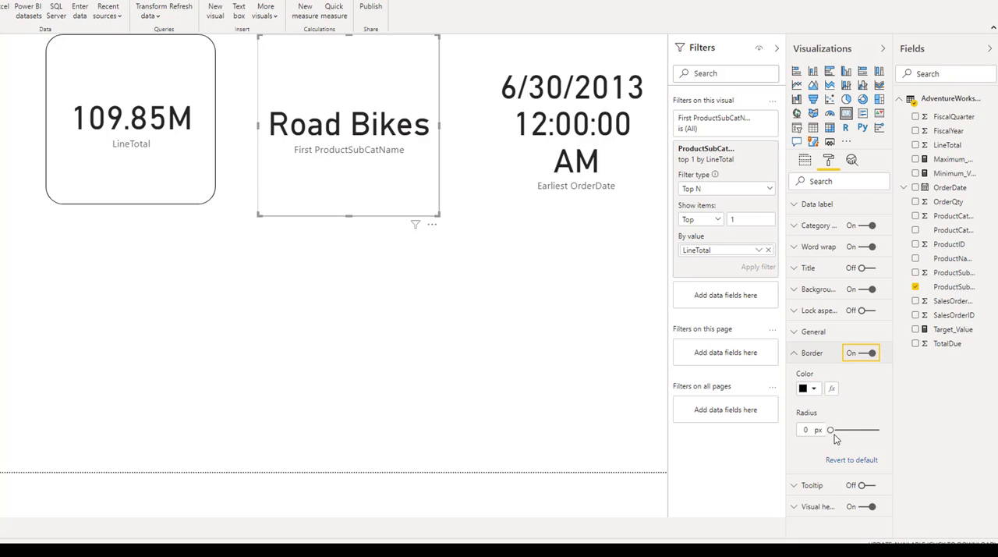
drag(833, 434, 893, 427)
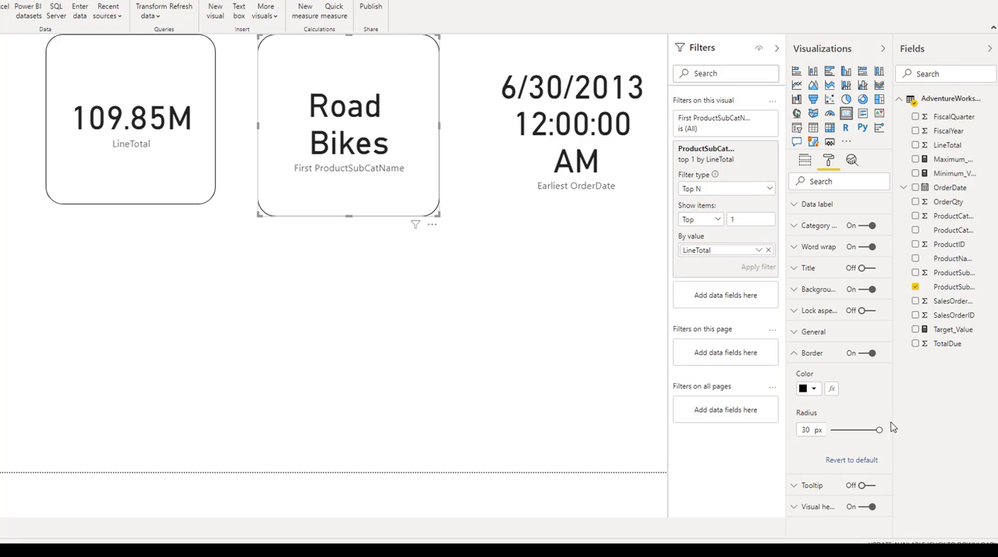
click(796, 354)
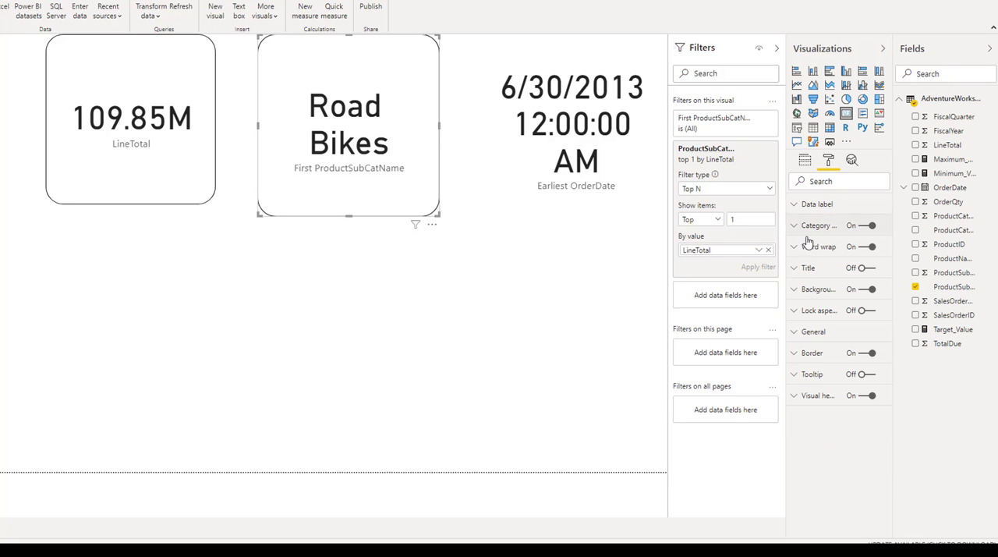
Step: Set the subcategory card's background color to a blue theme shade
click(799, 291)
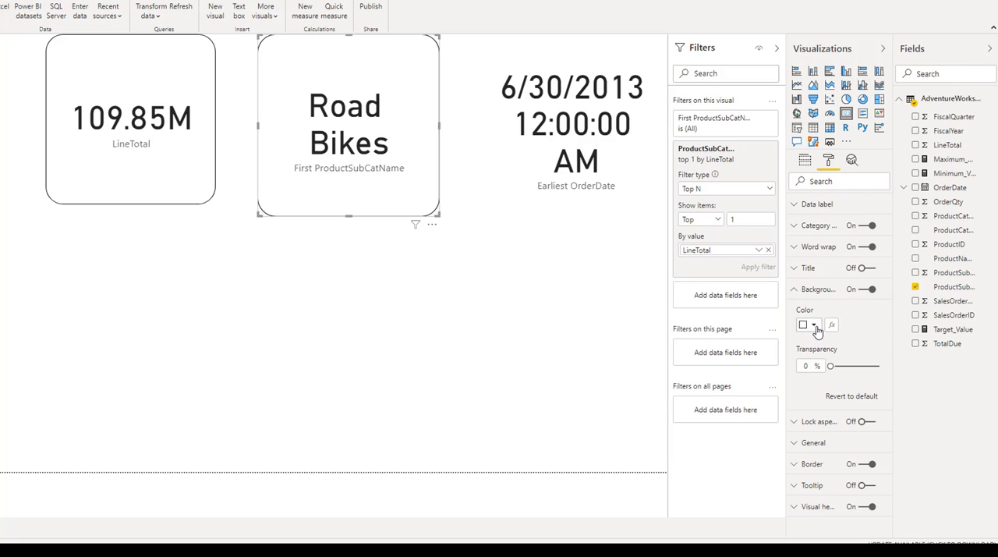
click(814, 325)
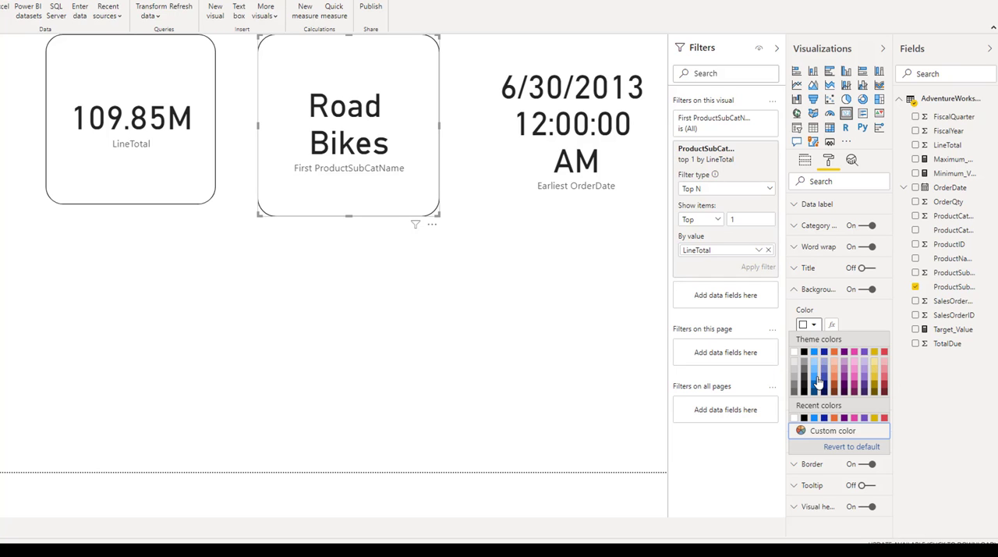
click(816, 378)
click(580, 344)
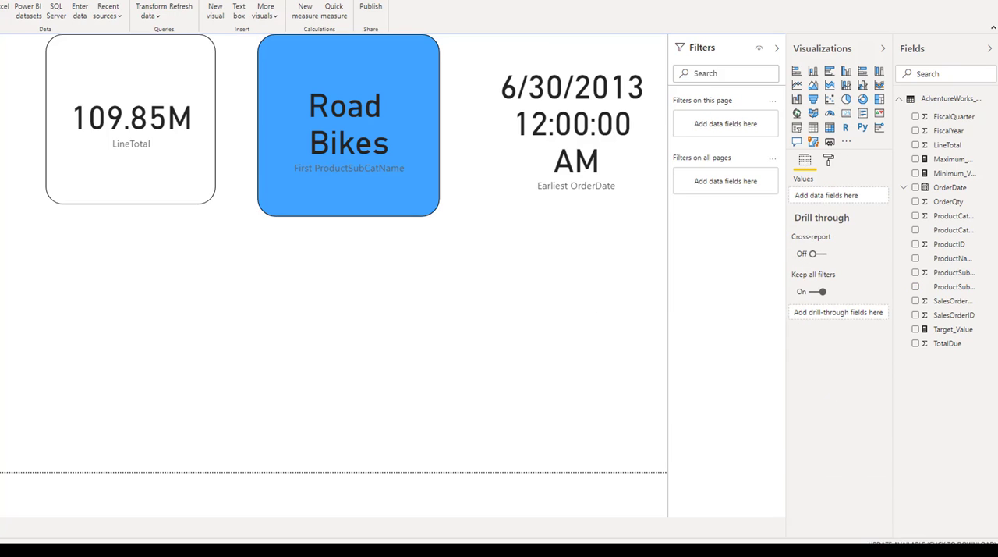
Step: Rename the First ProductSubCatName field on the blue card to Bikes
click(382, 173)
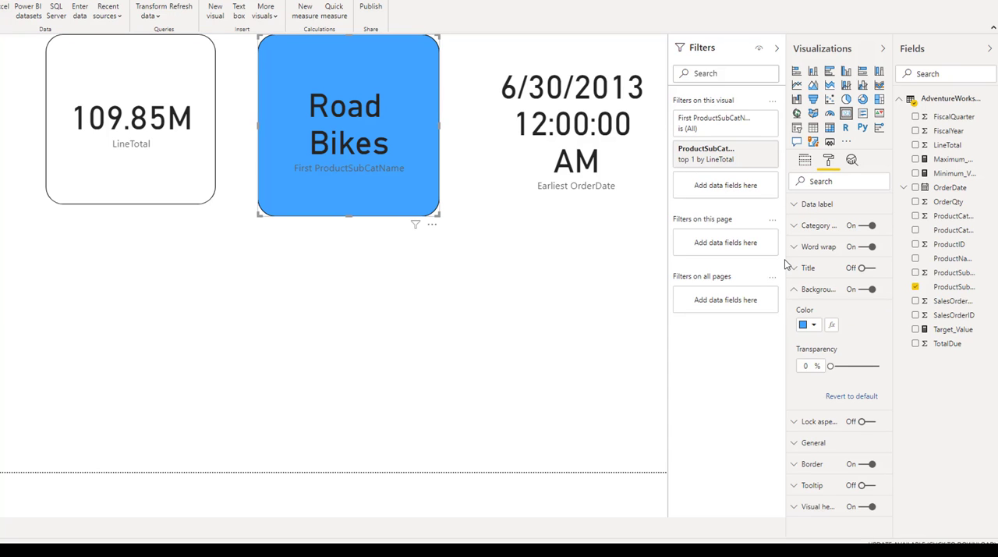
click(805, 160)
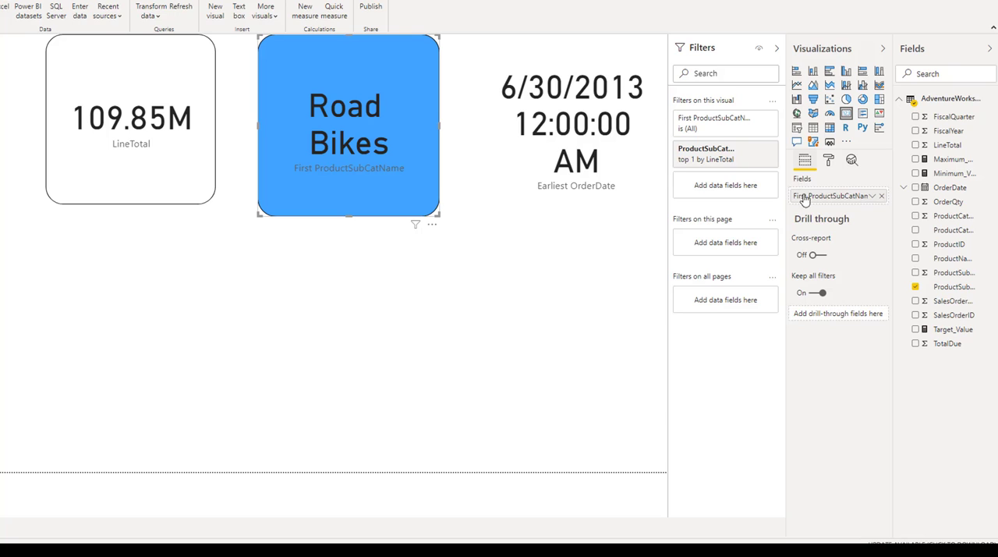
click(873, 195)
click(897, 222)
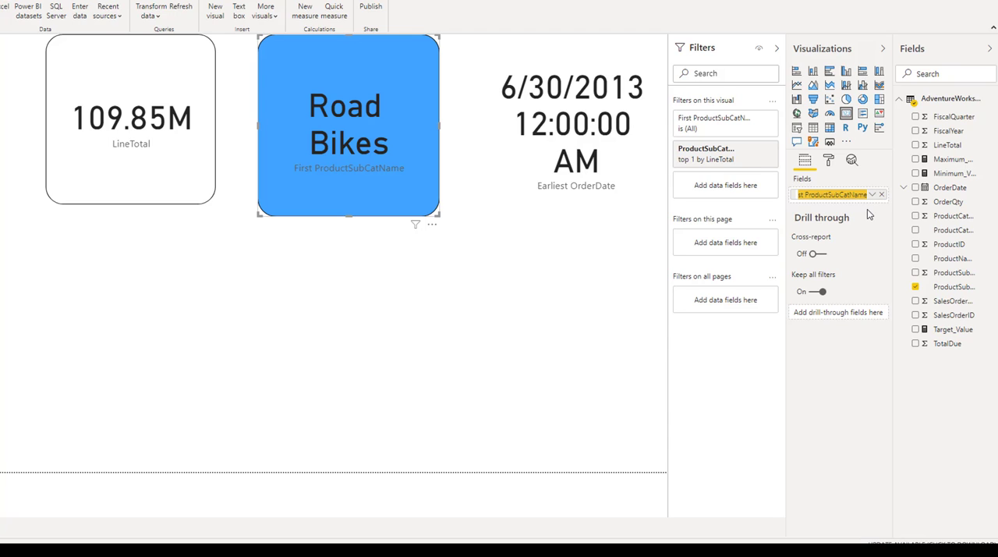
text(B)
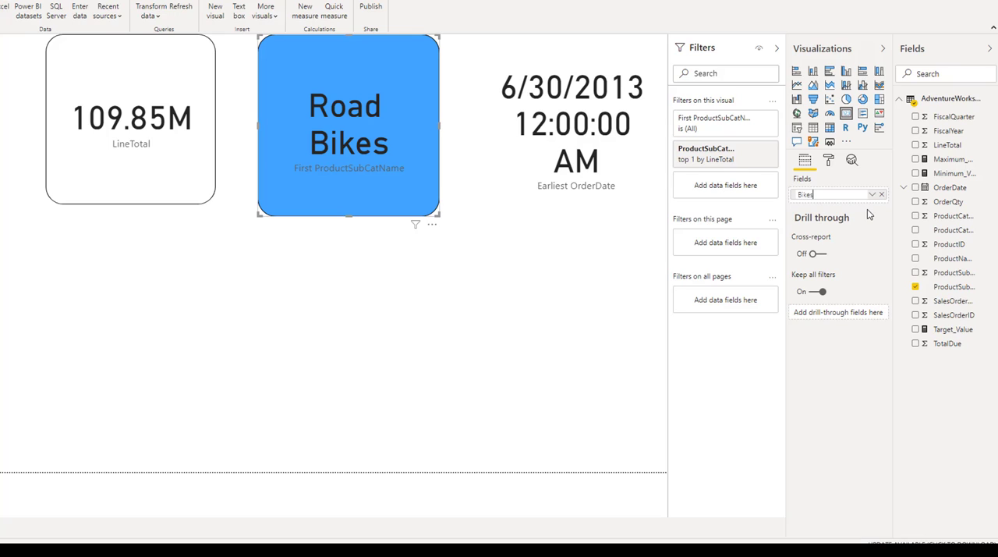
text(ikes)
key(Return)
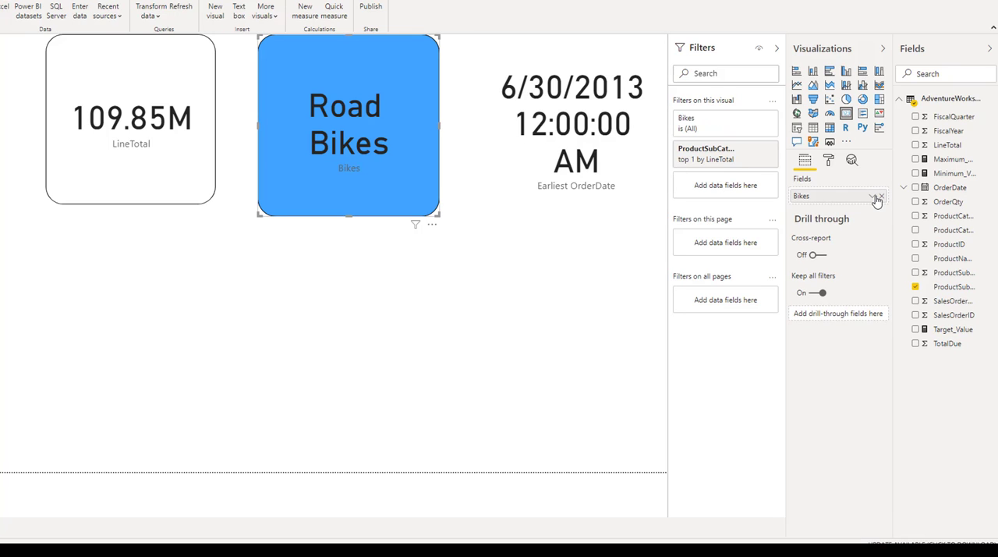
Step: Rename the blue subcategory card's field to Category
click(873, 196)
click(898, 222)
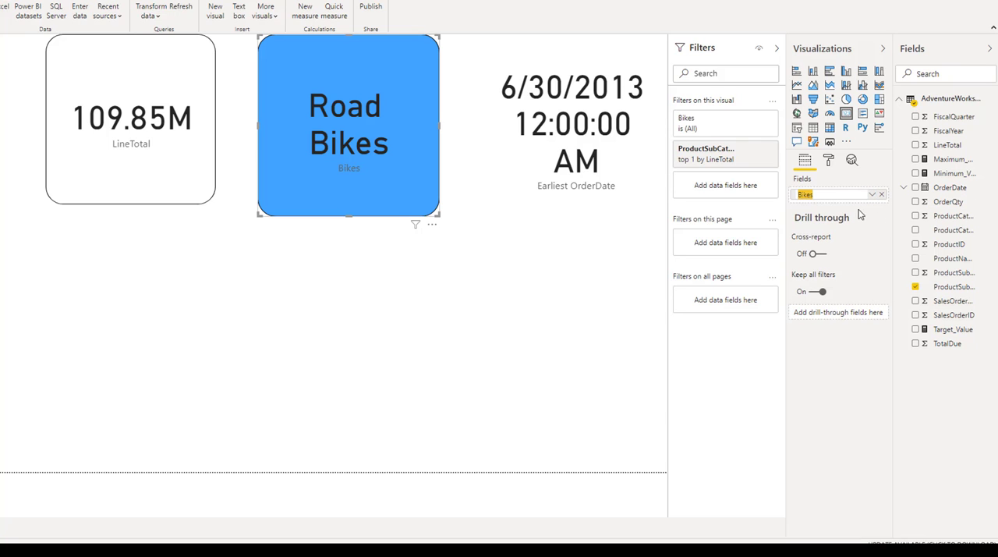
text(Categor)
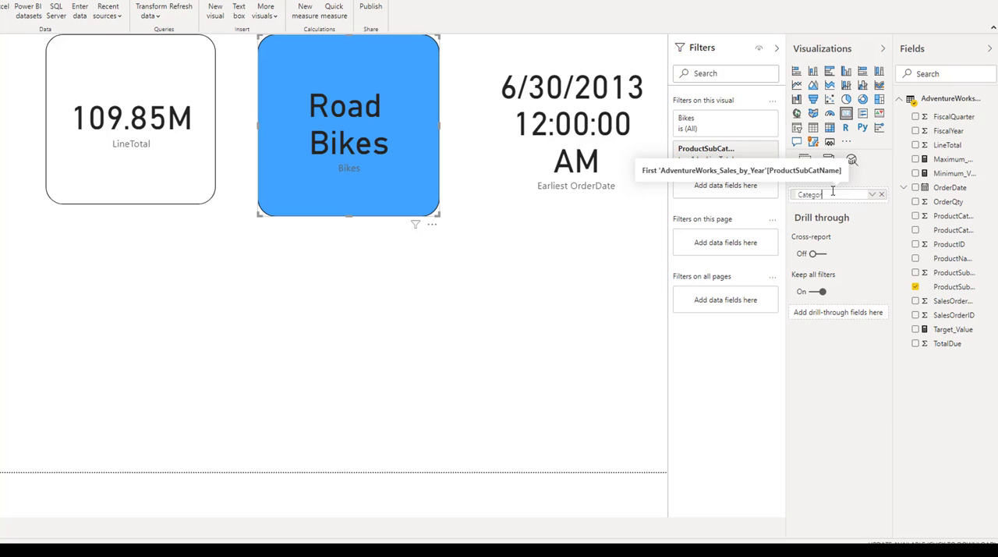
text(y)
key(Return)
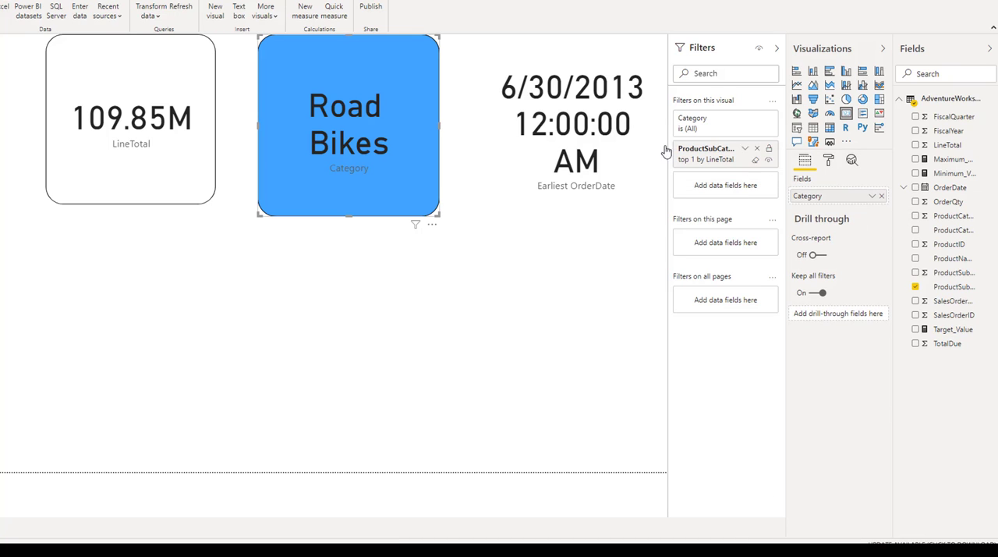
Step: Rename the Earliest OrderDate field on the date card to Highest Sale Date
click(611, 141)
click(870, 197)
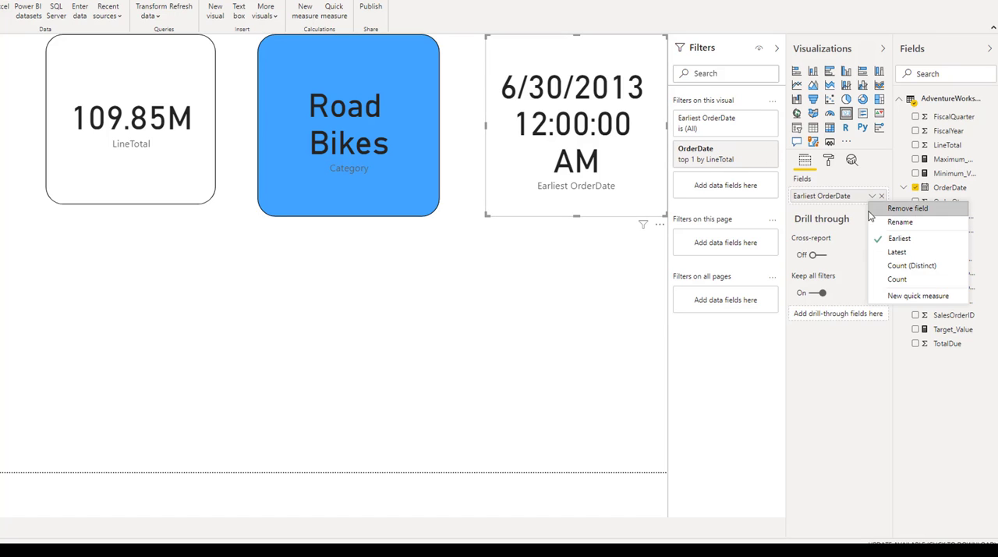
click(889, 221)
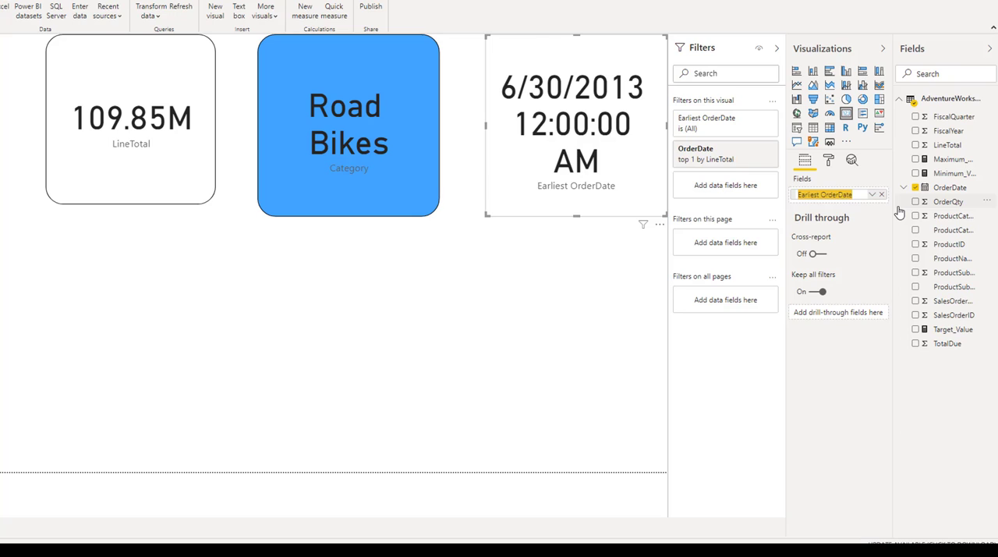
text(Highest Sale)
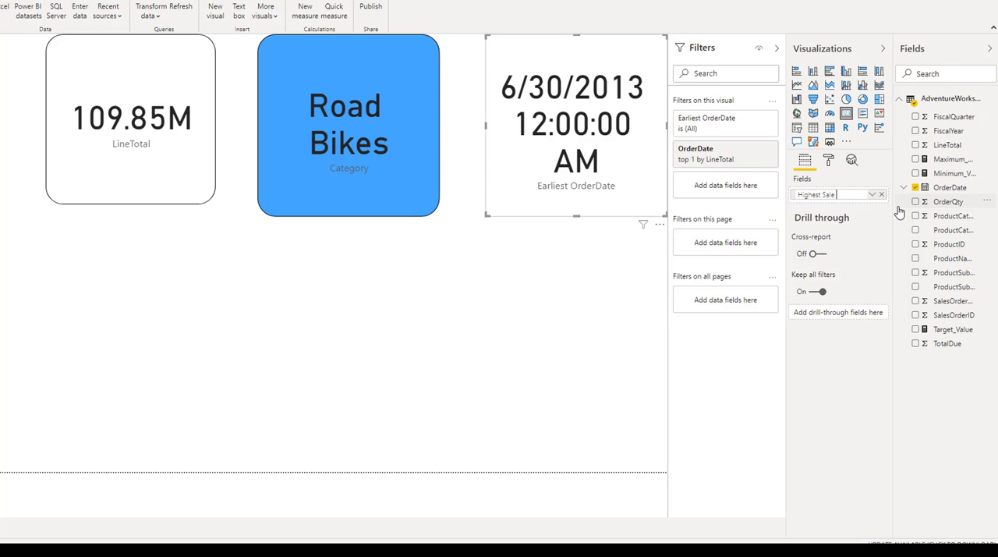
text( Date)
key(Return)
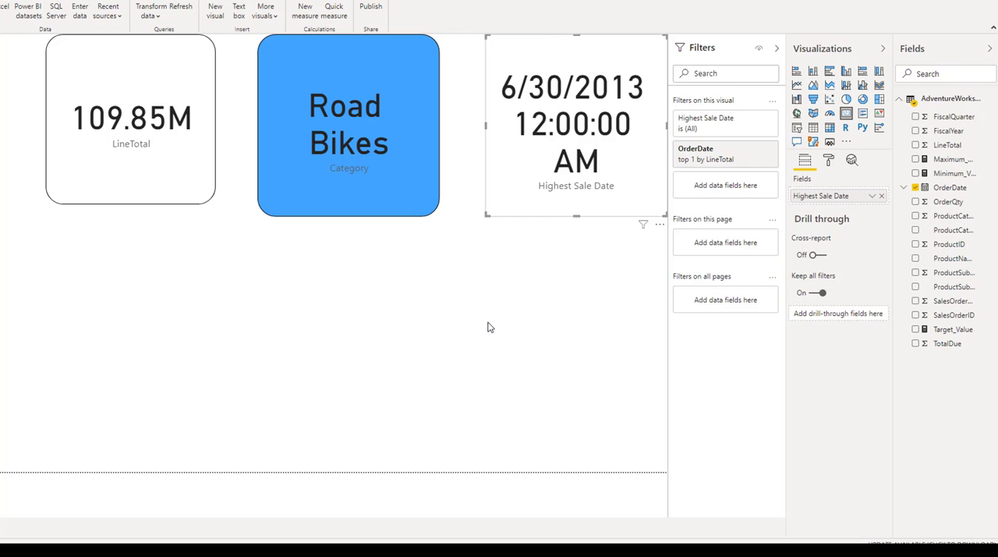
Step: Add a table visual, place it below the subcategory and date cards, and enlarge it toward the bottom of the page
click(525, 288)
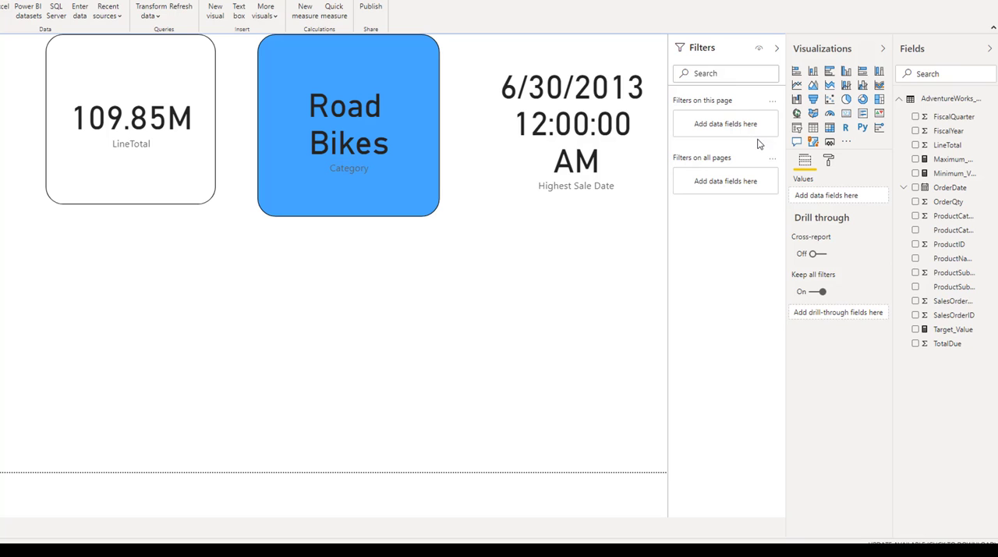
click(814, 128)
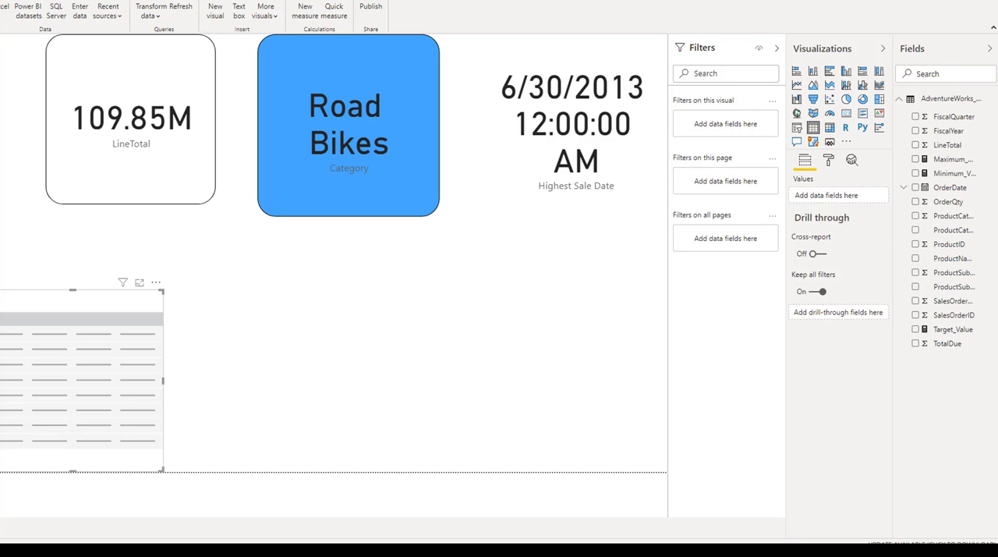
drag(112, 362, 522, 319)
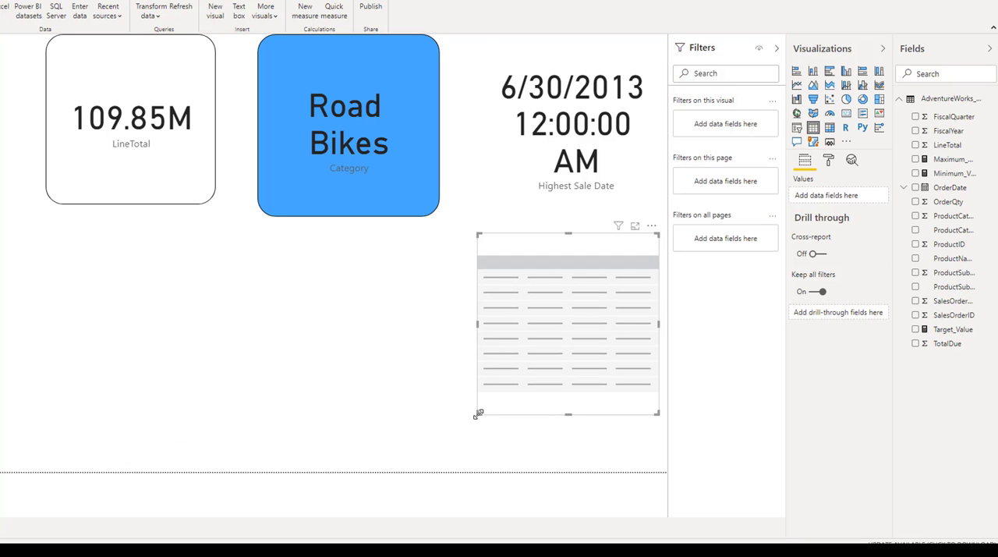
drag(469, 420, 309, 460)
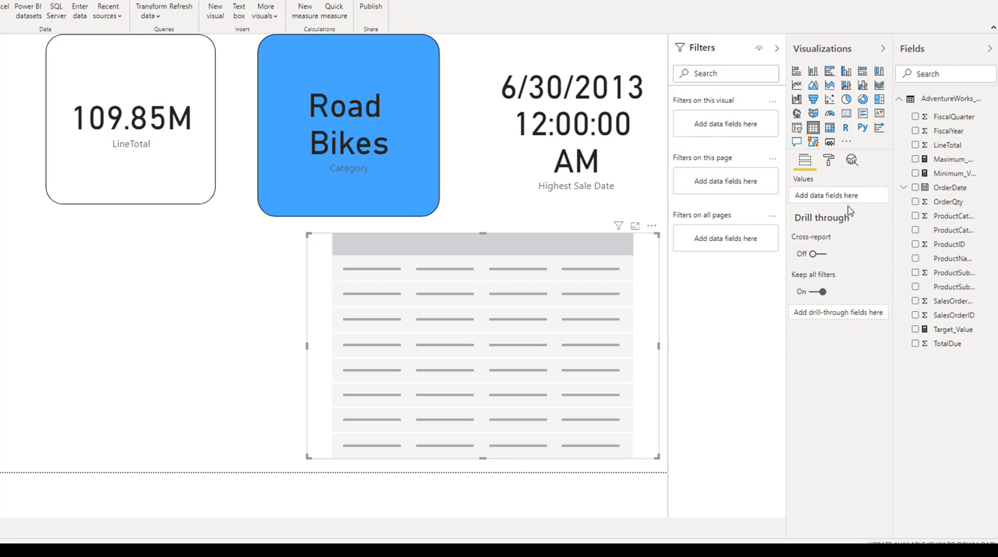
Step: Add LineTotal and ProductCatName as the table's values and cross-filter the cards by the Clothing row
drag(943, 148, 858, 202)
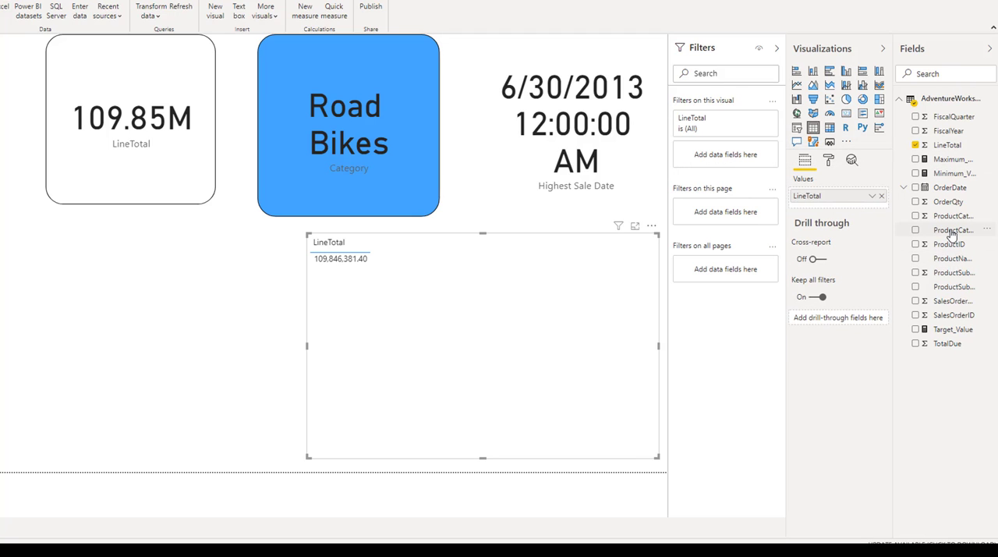
drag(952, 232, 843, 205)
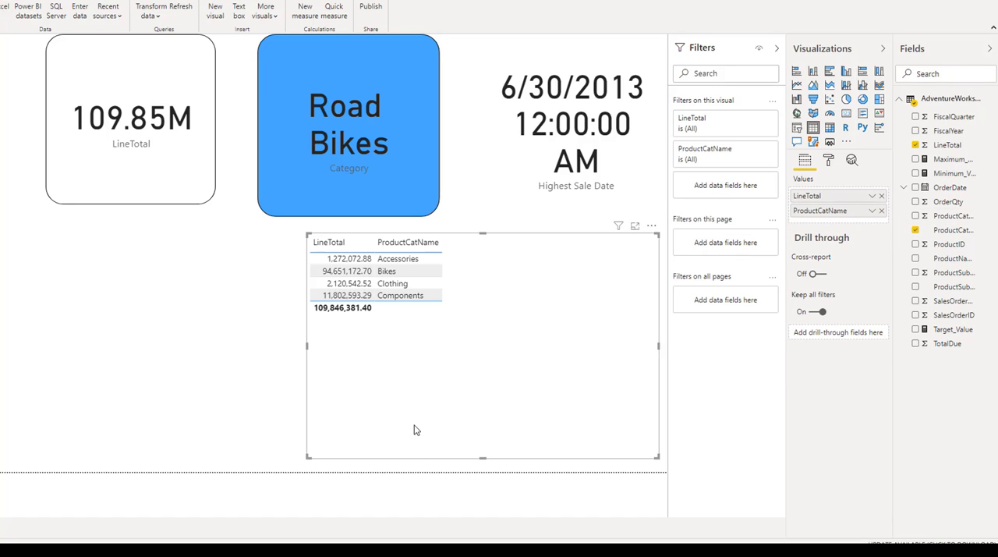
click(403, 288)
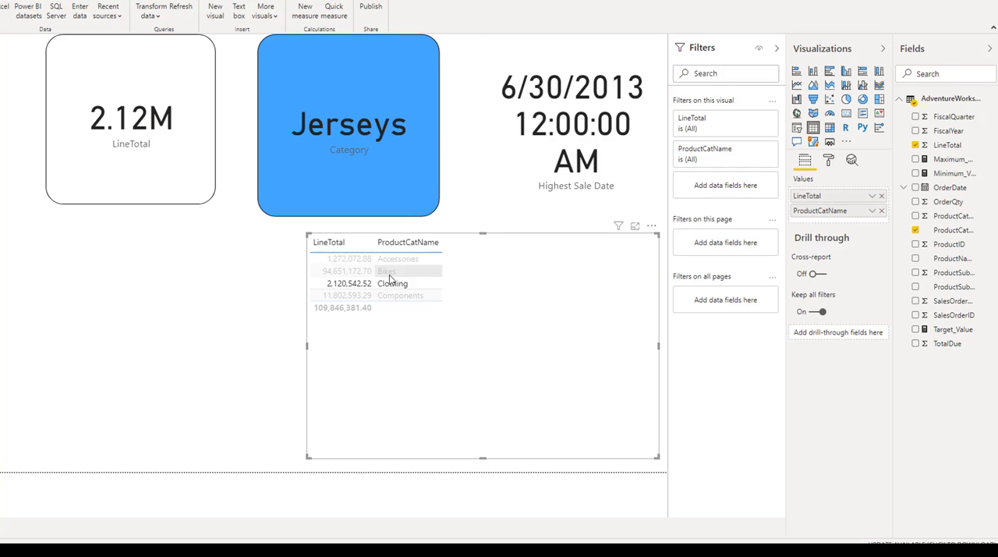
Step: Cross-filter the three cards by the table's Bikes, Accessories, Components and Clothing rows repeatedly to compare their values, finishing on Accessories
click(390, 278)
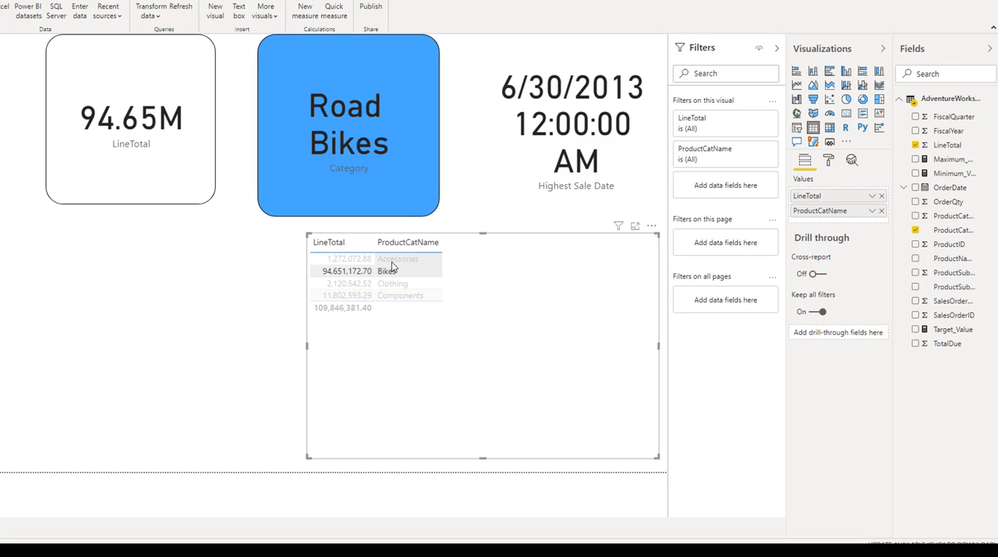
click(391, 261)
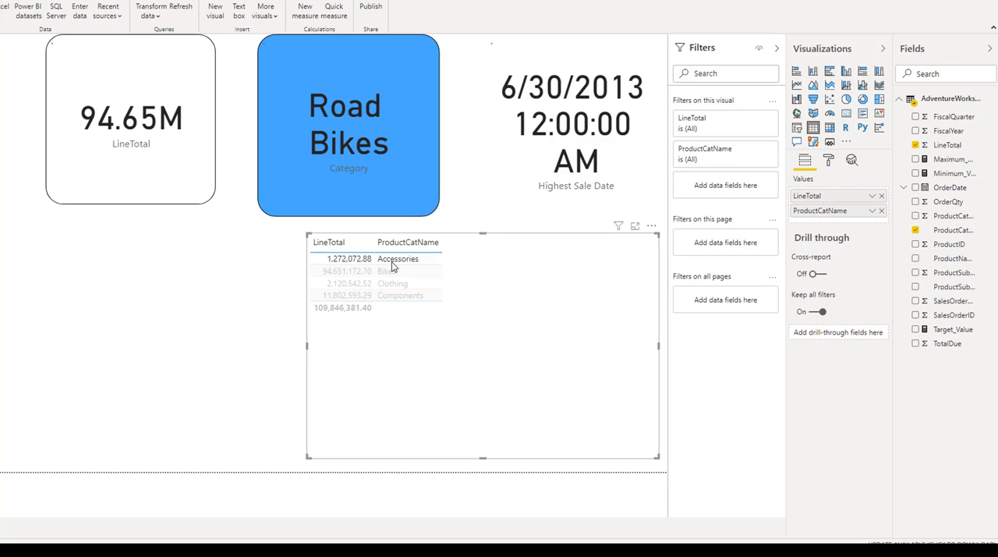
click(392, 300)
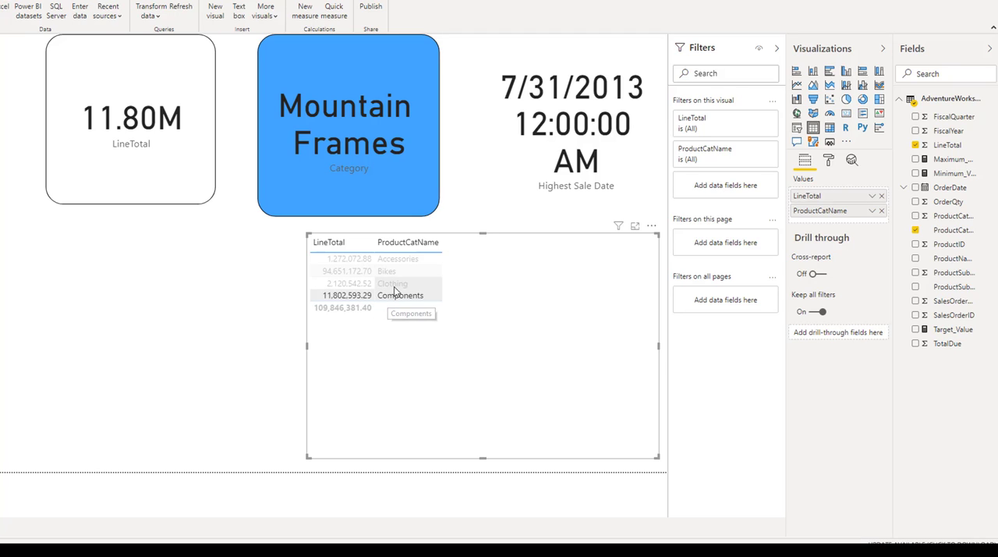
click(394, 284)
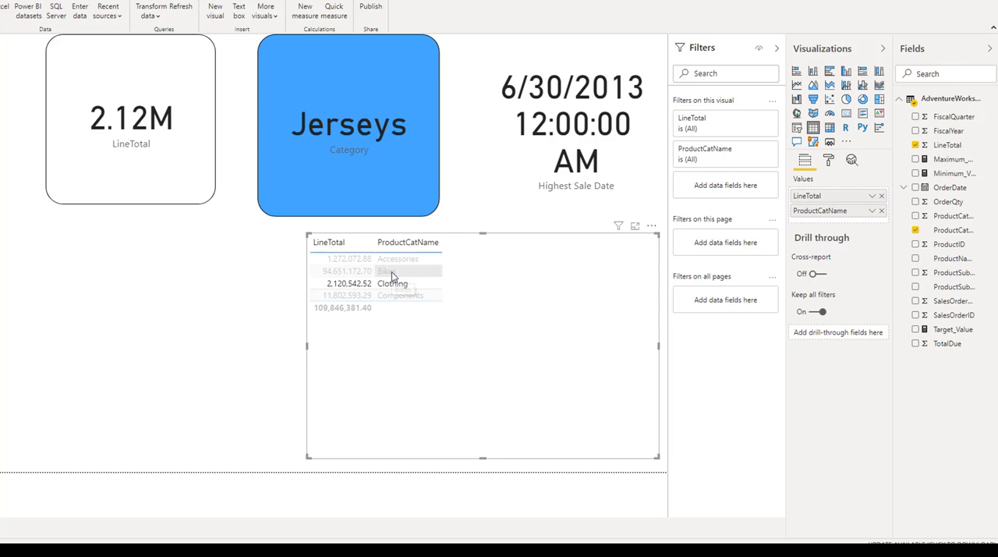
click(394, 271)
click(394, 262)
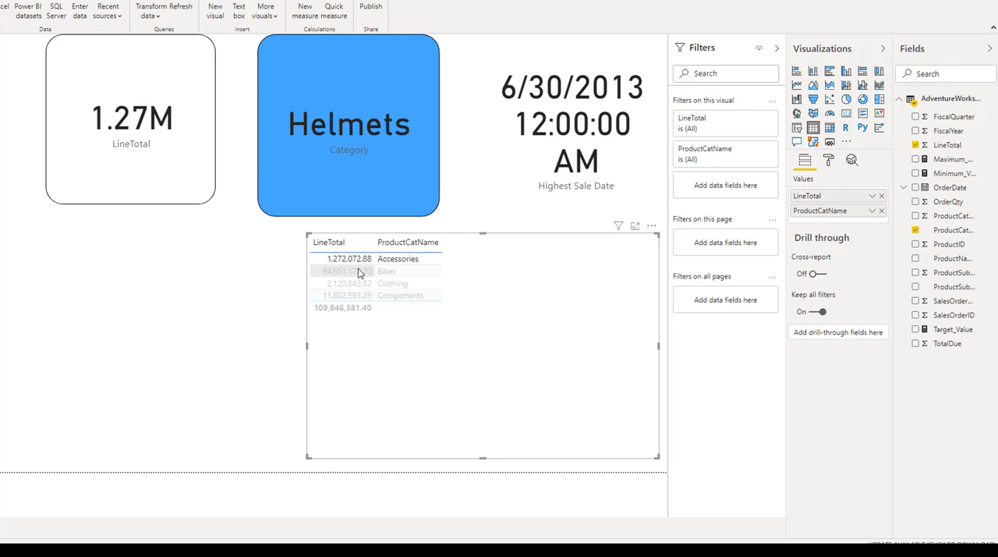
click(364, 272)
click(361, 285)
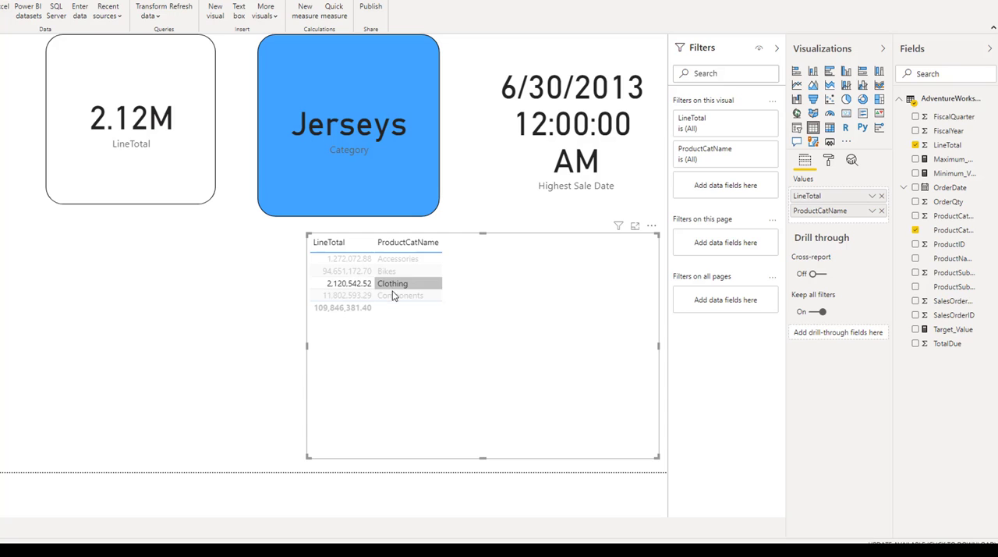
click(355, 296)
click(358, 284)
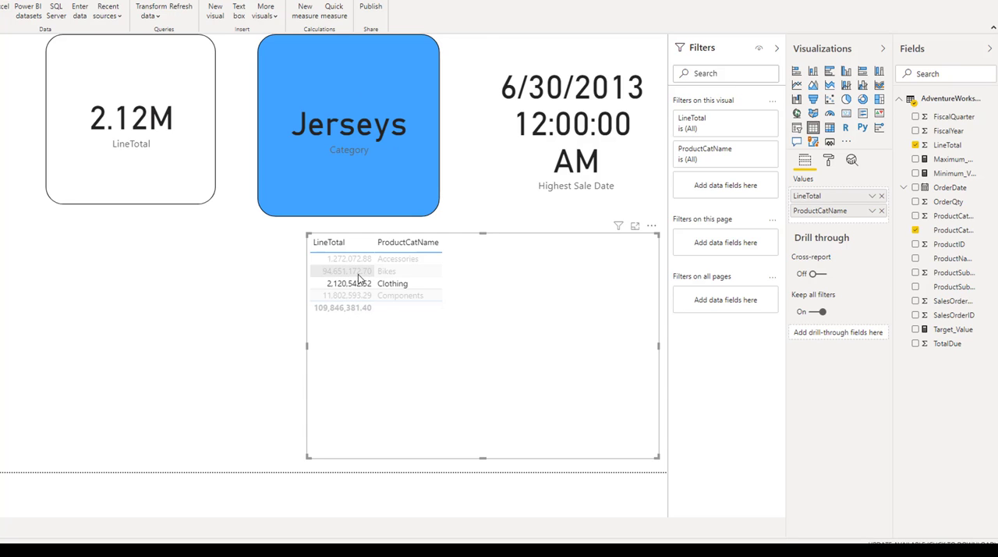
click(361, 271)
click(361, 260)
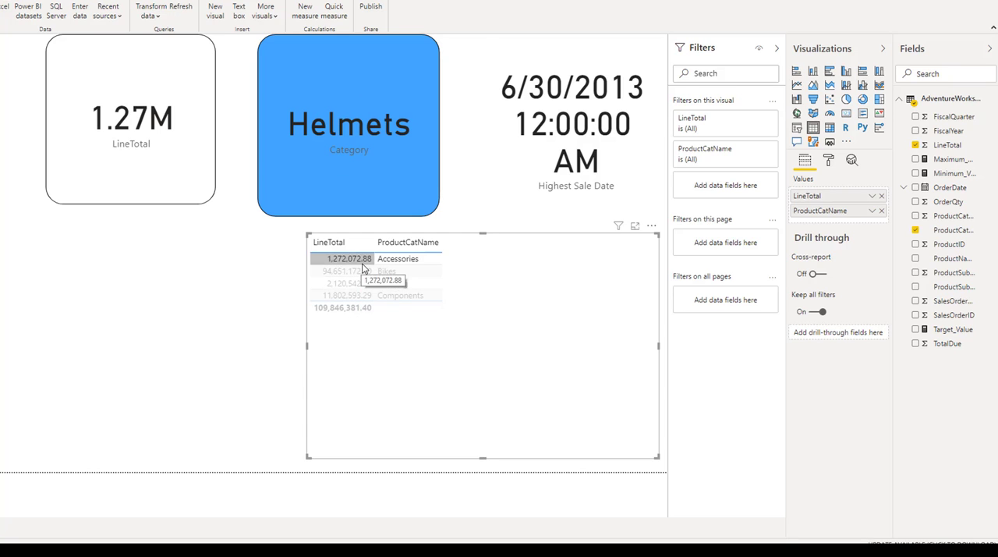
Step: Clear the table's row cross-filter from the cards and select the whole table visual
click(320, 341)
click(227, 343)
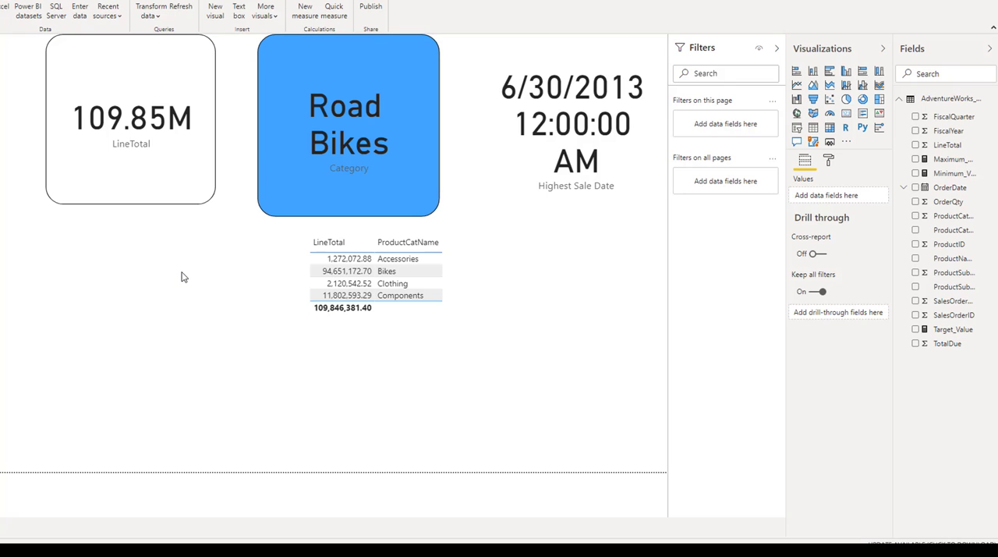
click(490, 312)
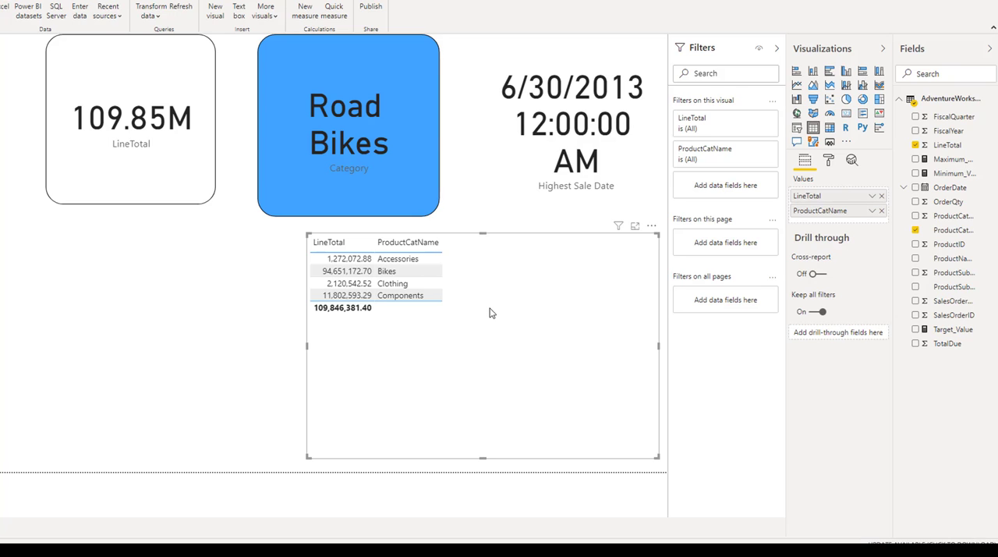